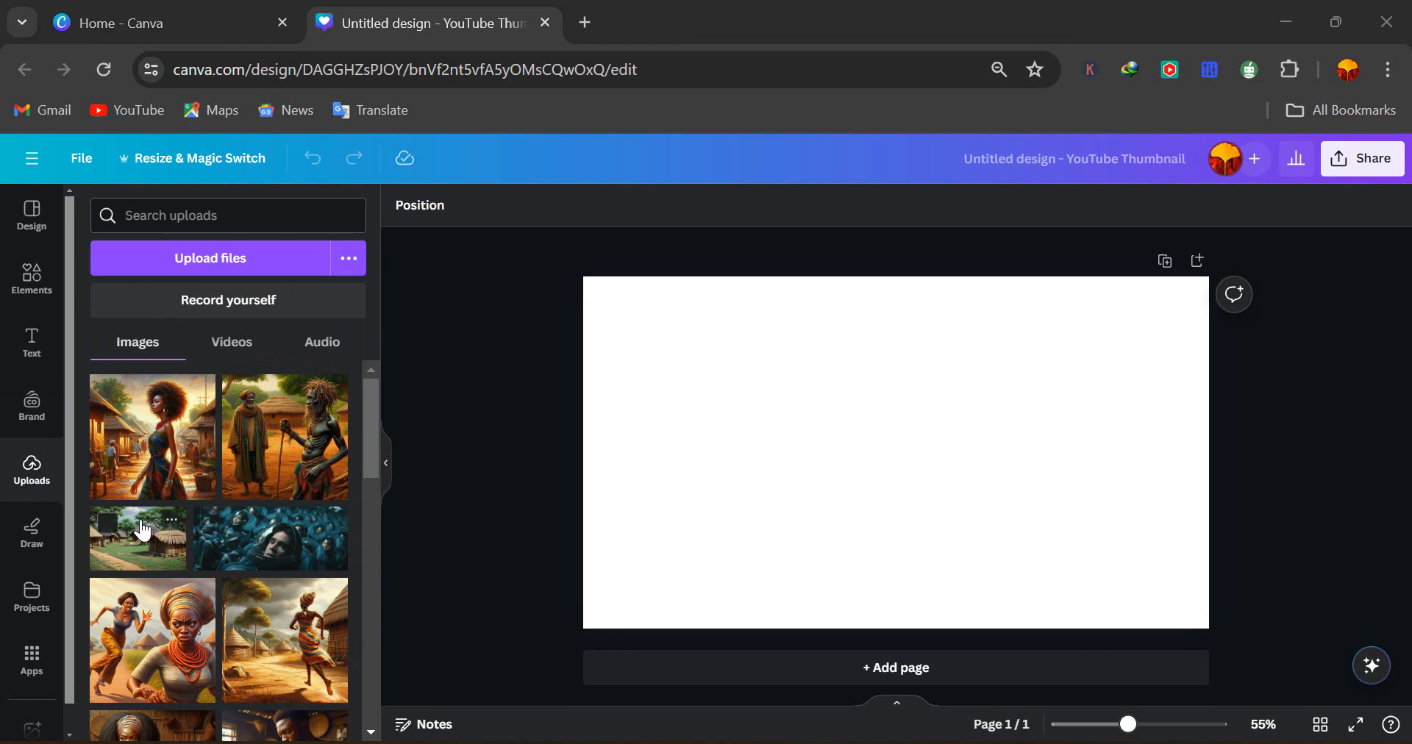
# Add the village huts image to the page and set it as the page background
pyautogui.click(140, 536)
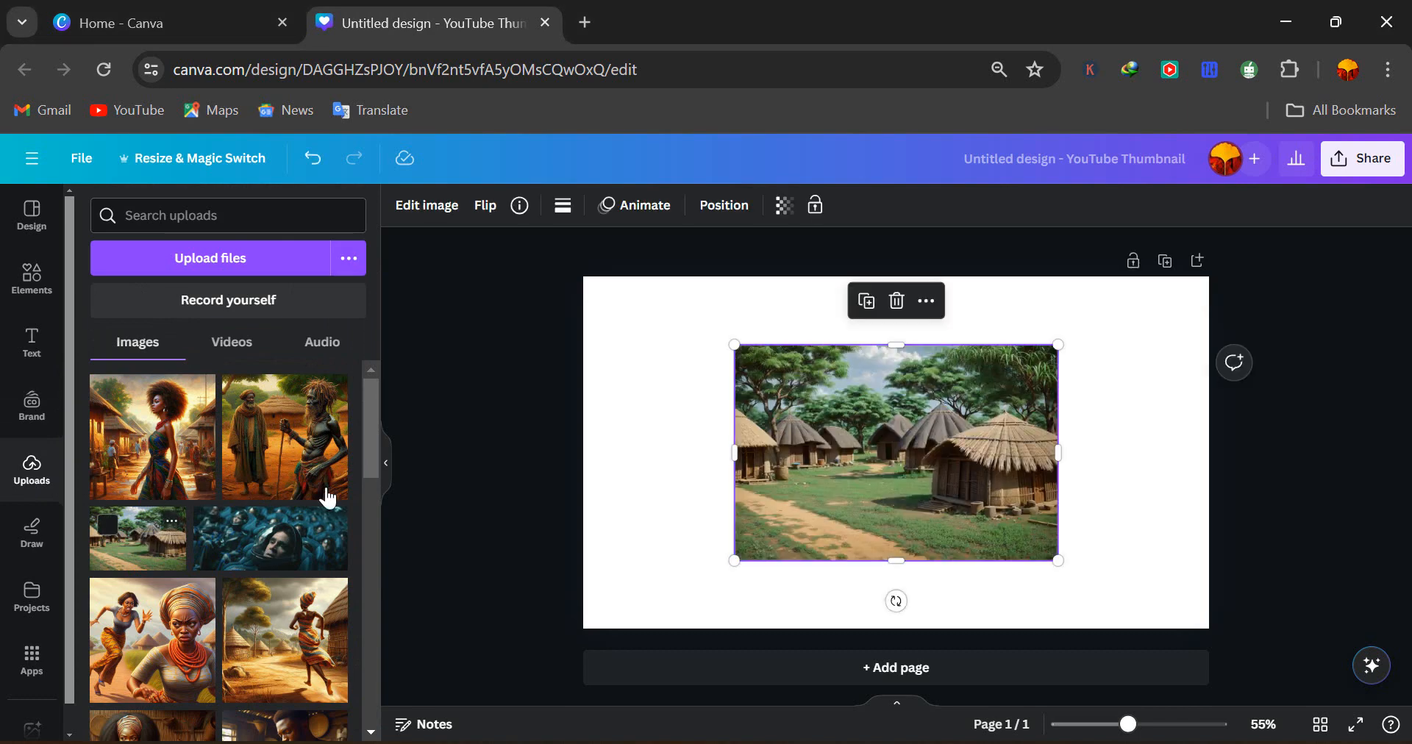
pyautogui.rightClick(864, 434)
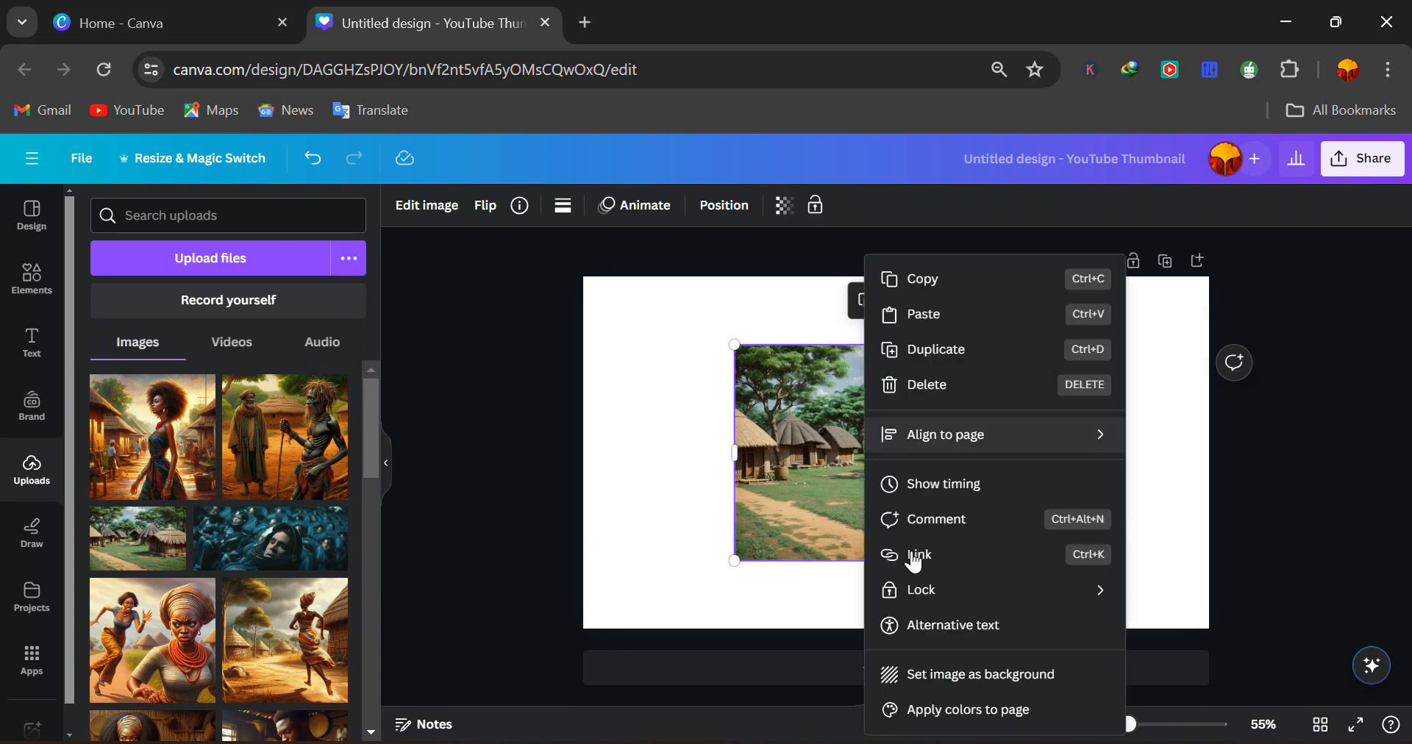
pyautogui.click(946, 677)
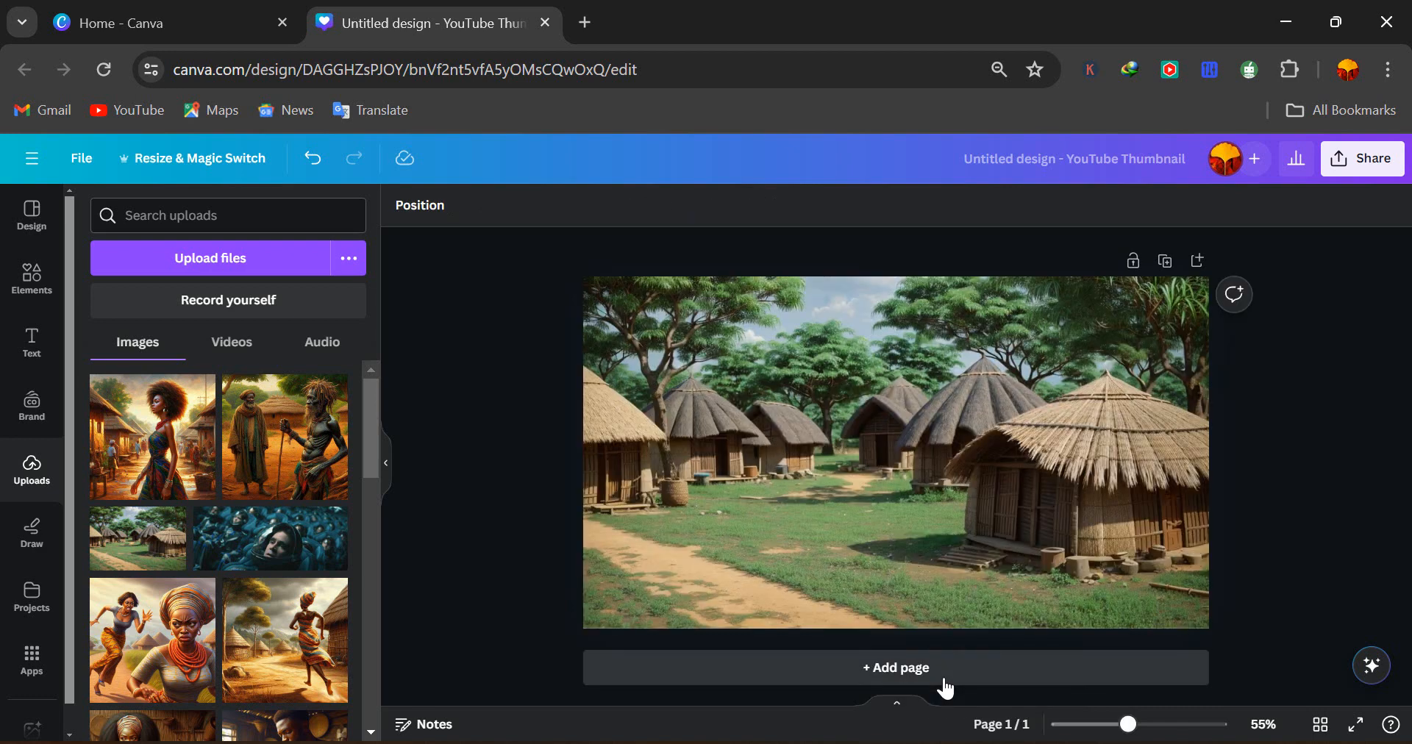
# Set the background image's transparency to 65
pyautogui.click(828, 503)
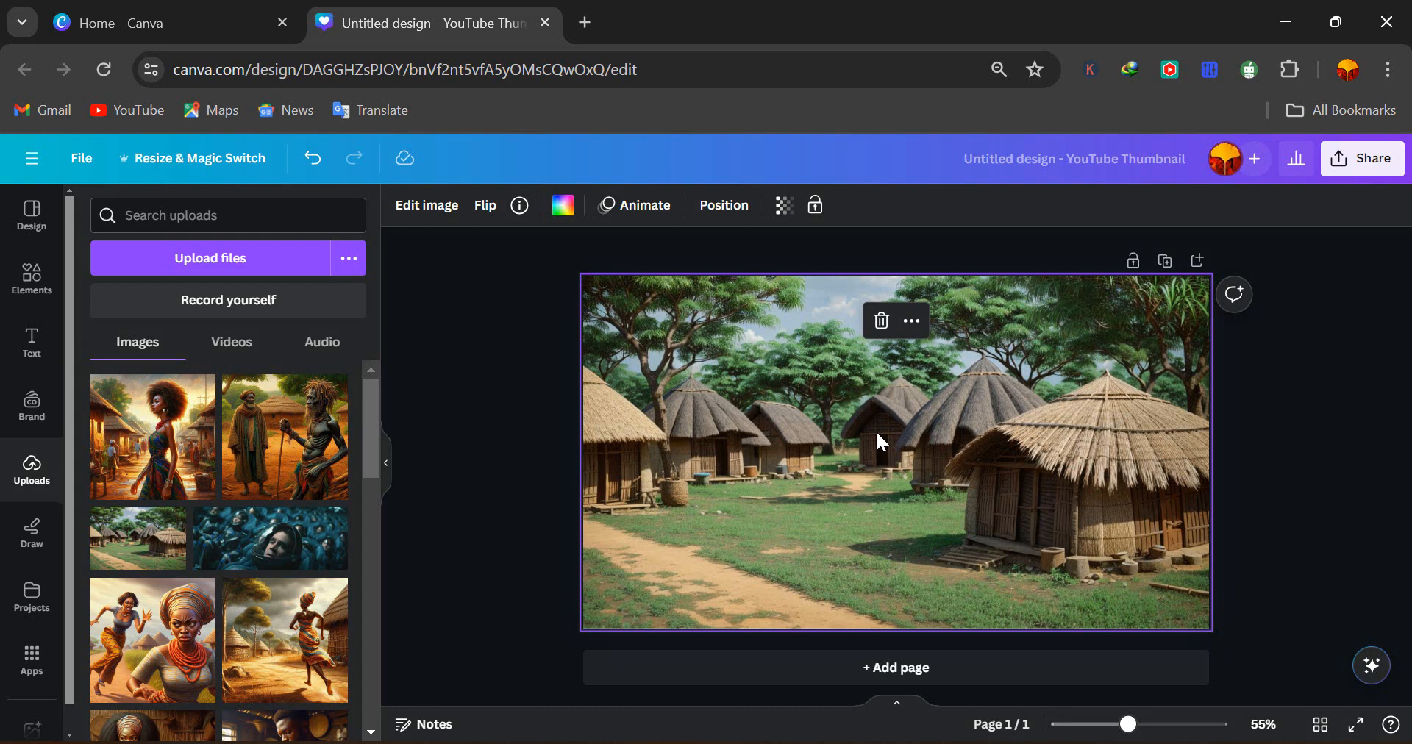
pyautogui.click(783, 212)
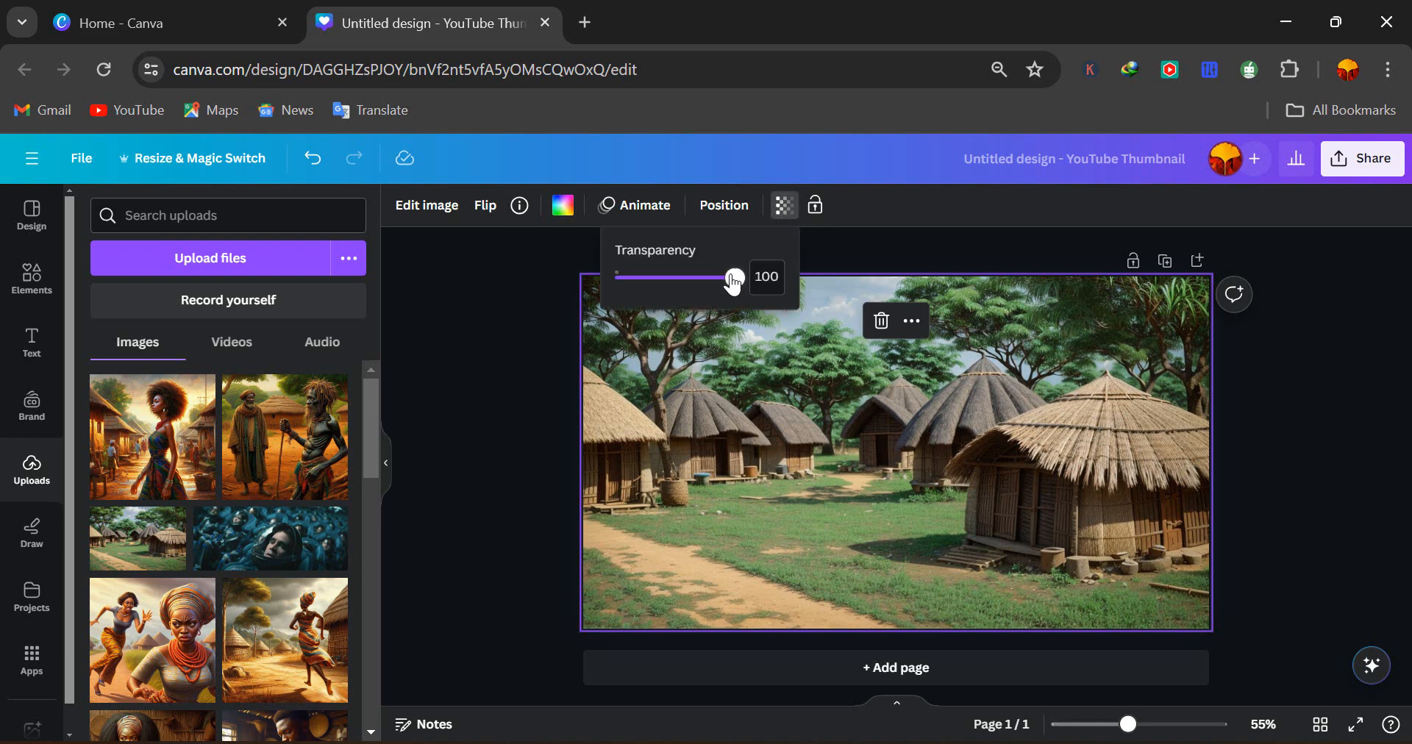
pyautogui.moveTo(735, 277); pyautogui.dragTo(689, 287)
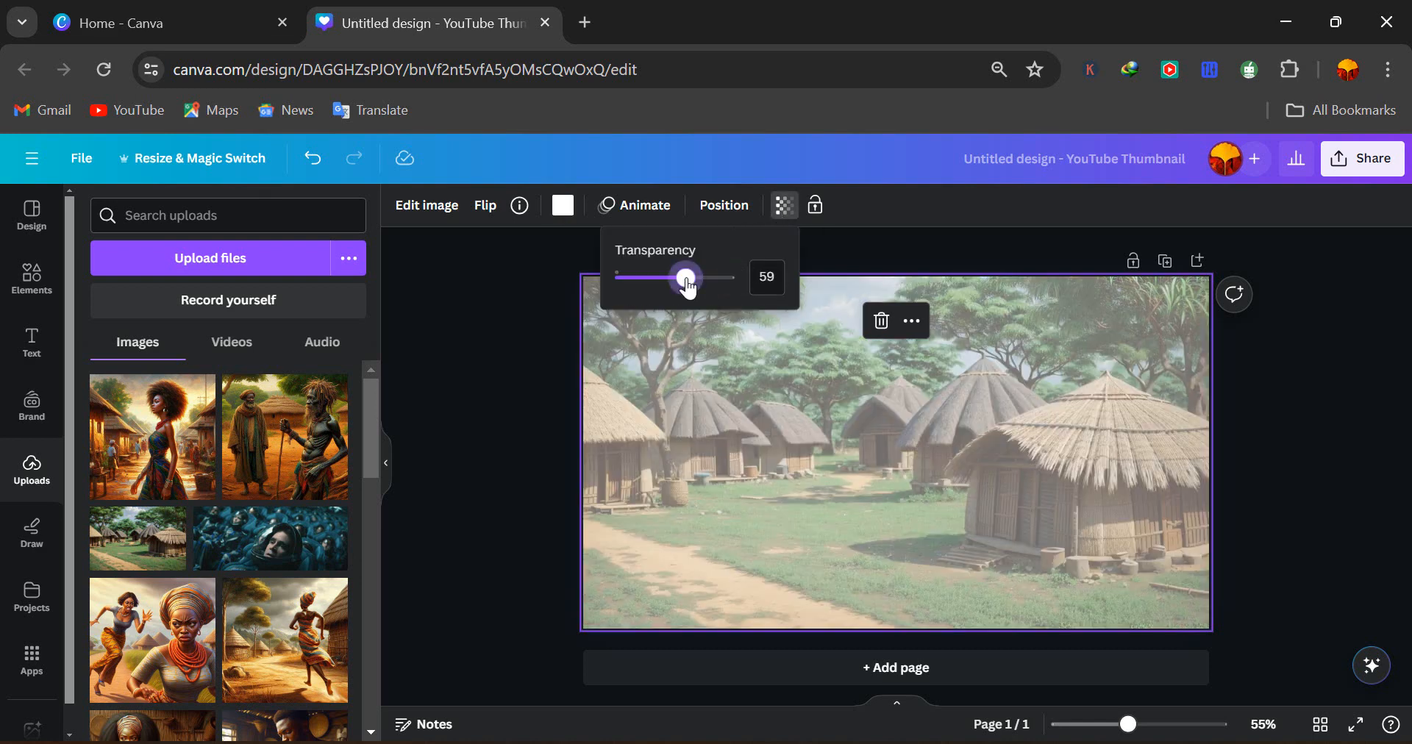
pyautogui.click(757, 278)
pyautogui.write('65')
pyautogui.click(761, 384)
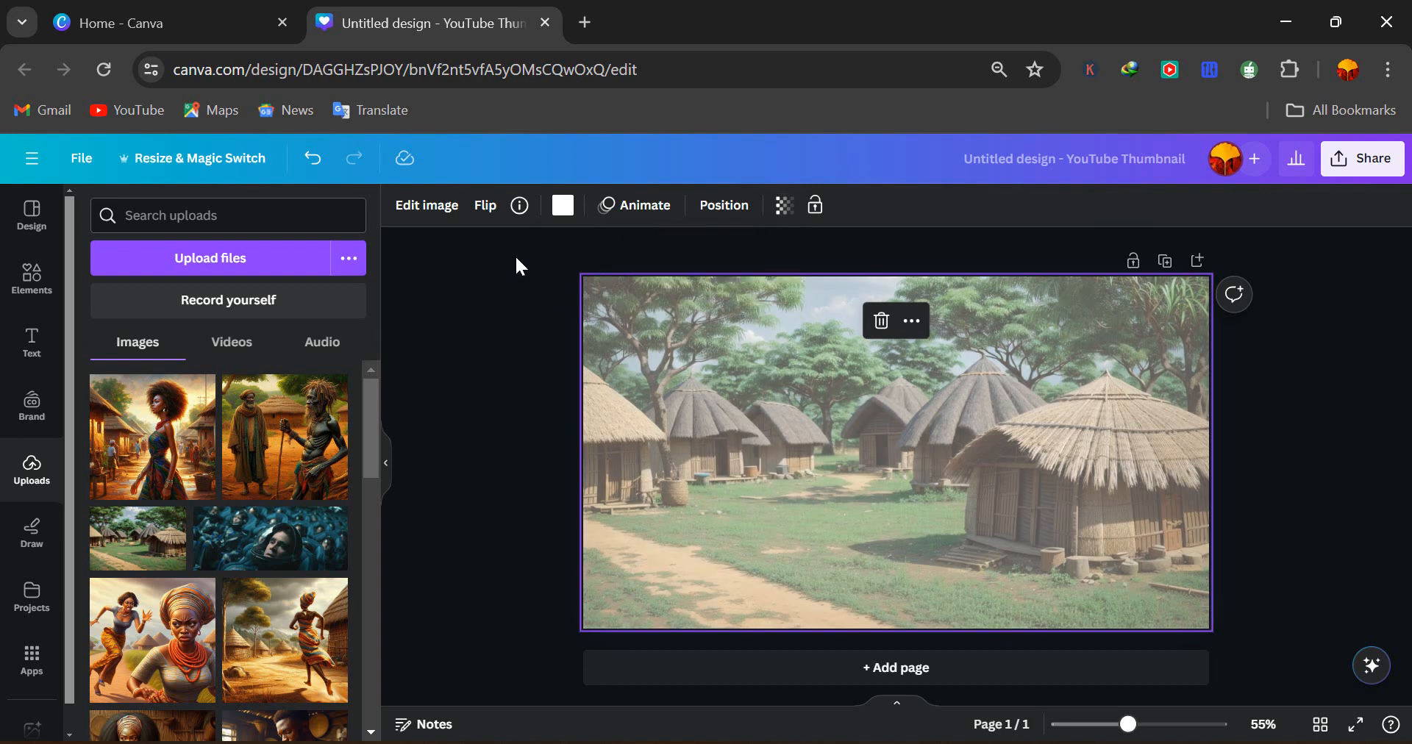
# Change the page colour behind the background image to black
pyautogui.click(563, 209)
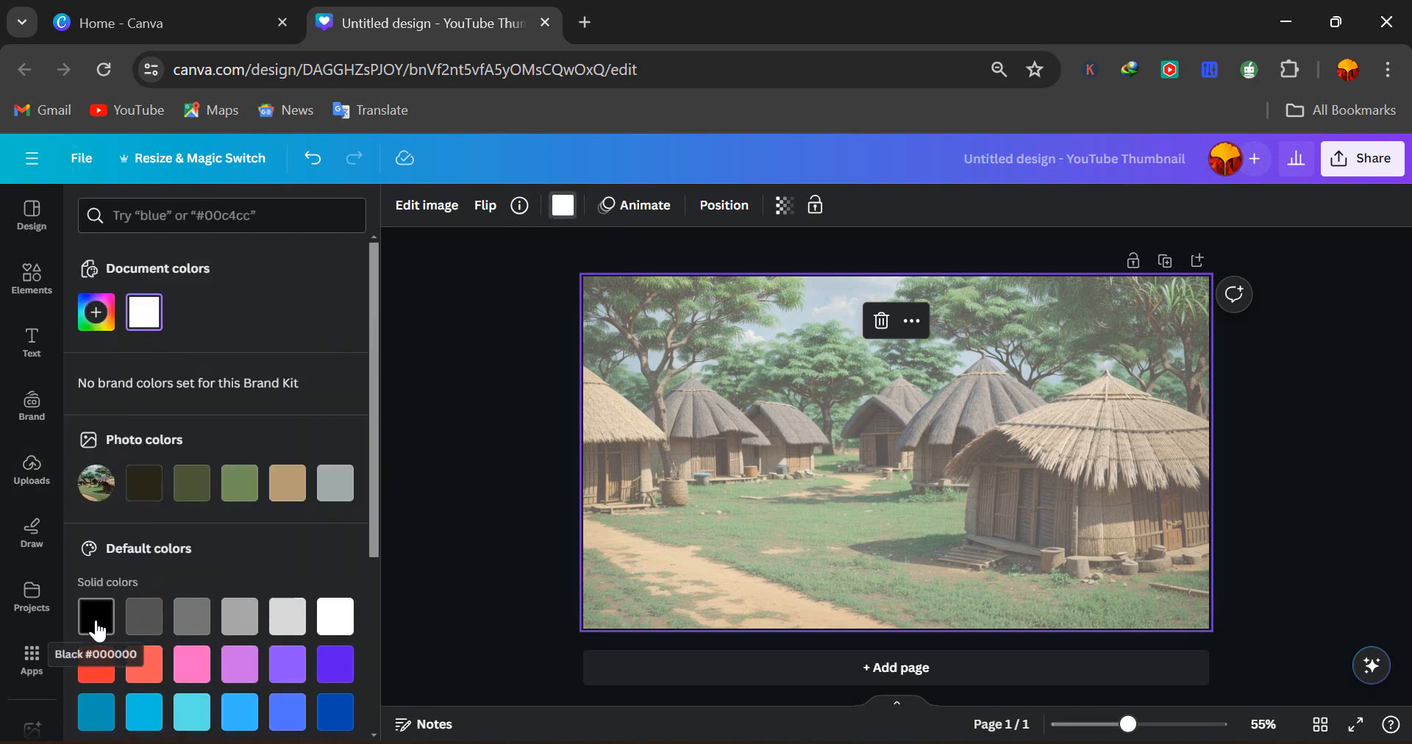
pyautogui.click(98, 631)
pyautogui.click(418, 391)
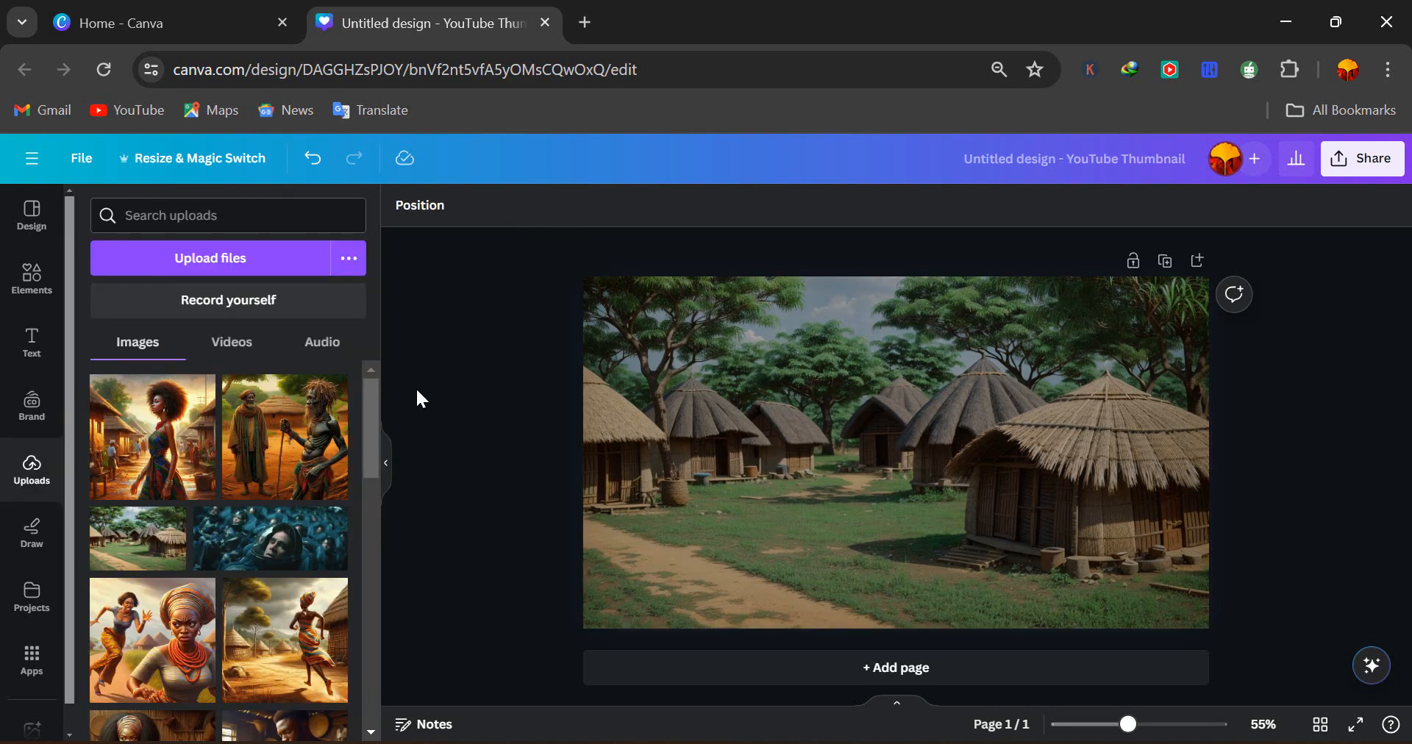
# Apply a whole-image Blur effect with intensity 33 to the background image
pyautogui.click(732, 340)
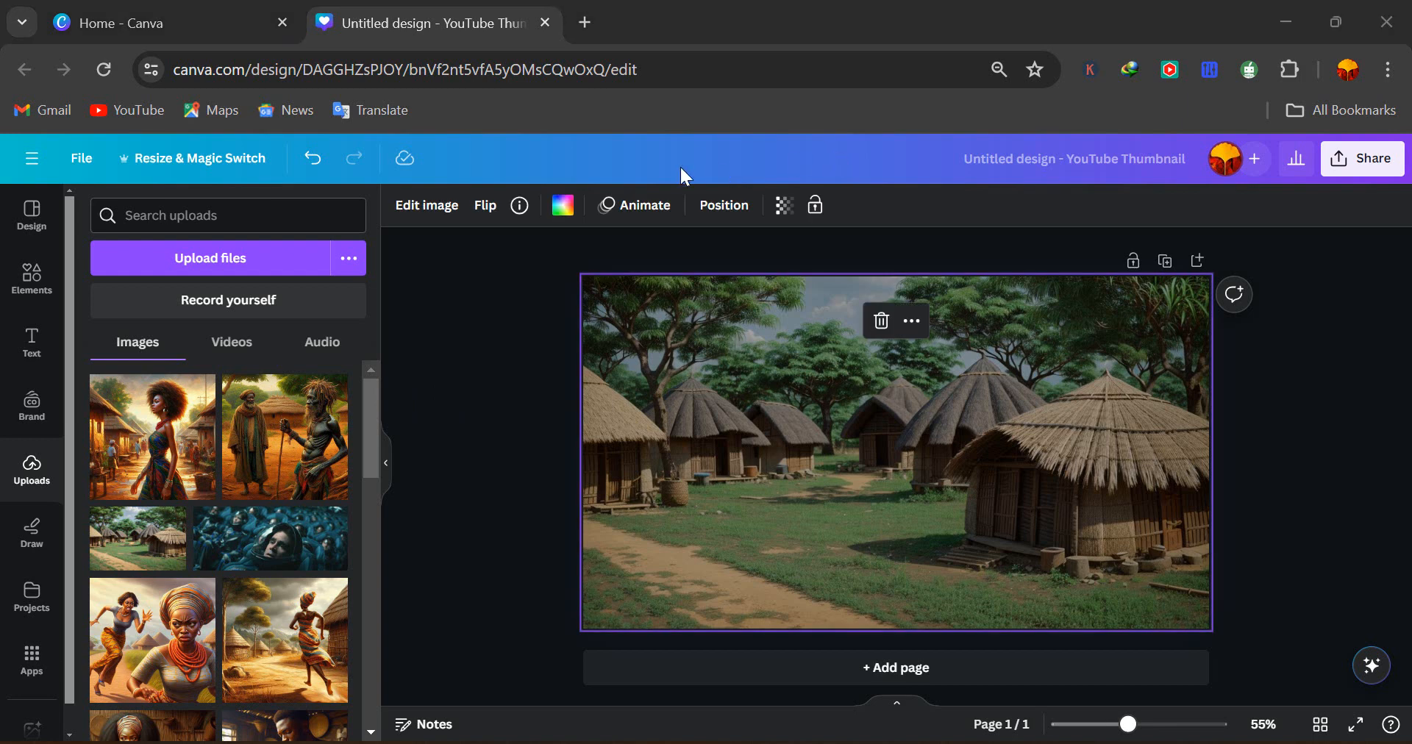
pyautogui.click(425, 212)
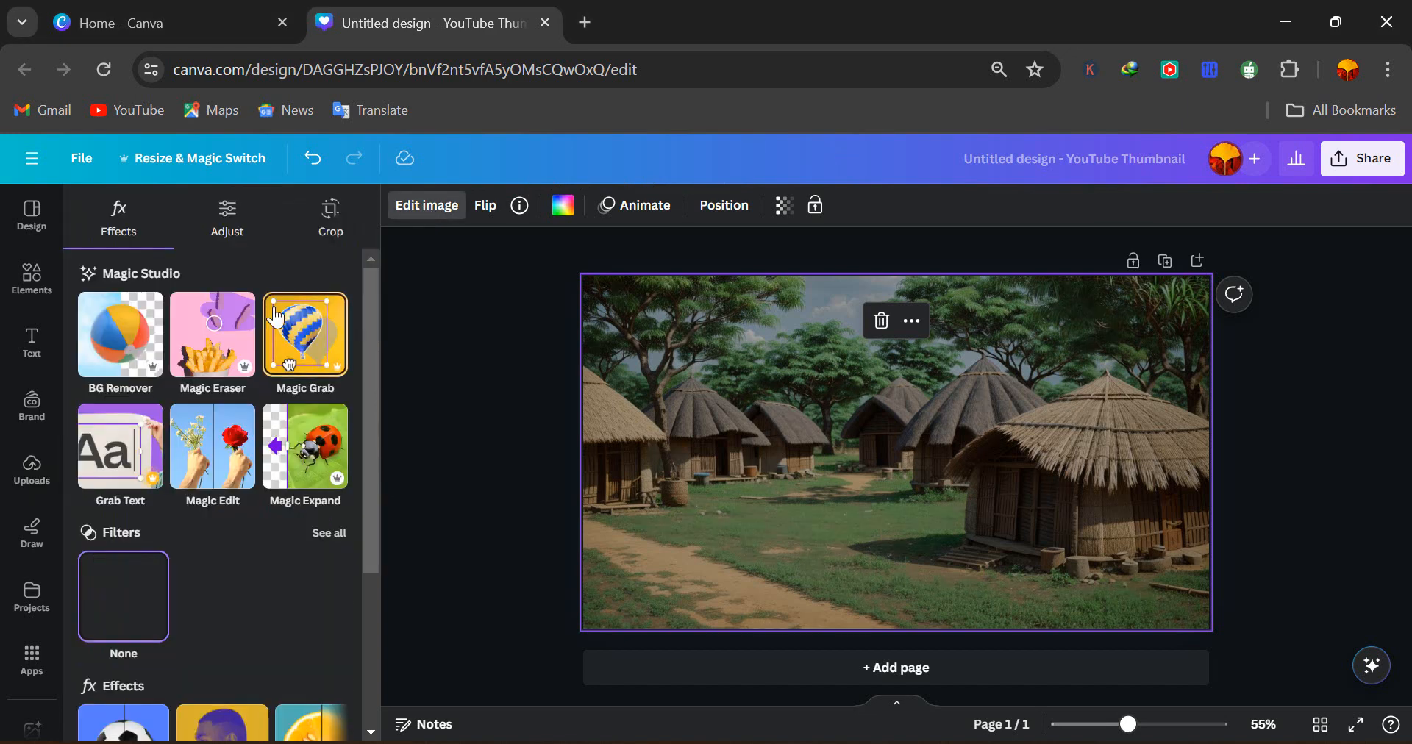
pyautogui.scroll(-2, 250, 632)
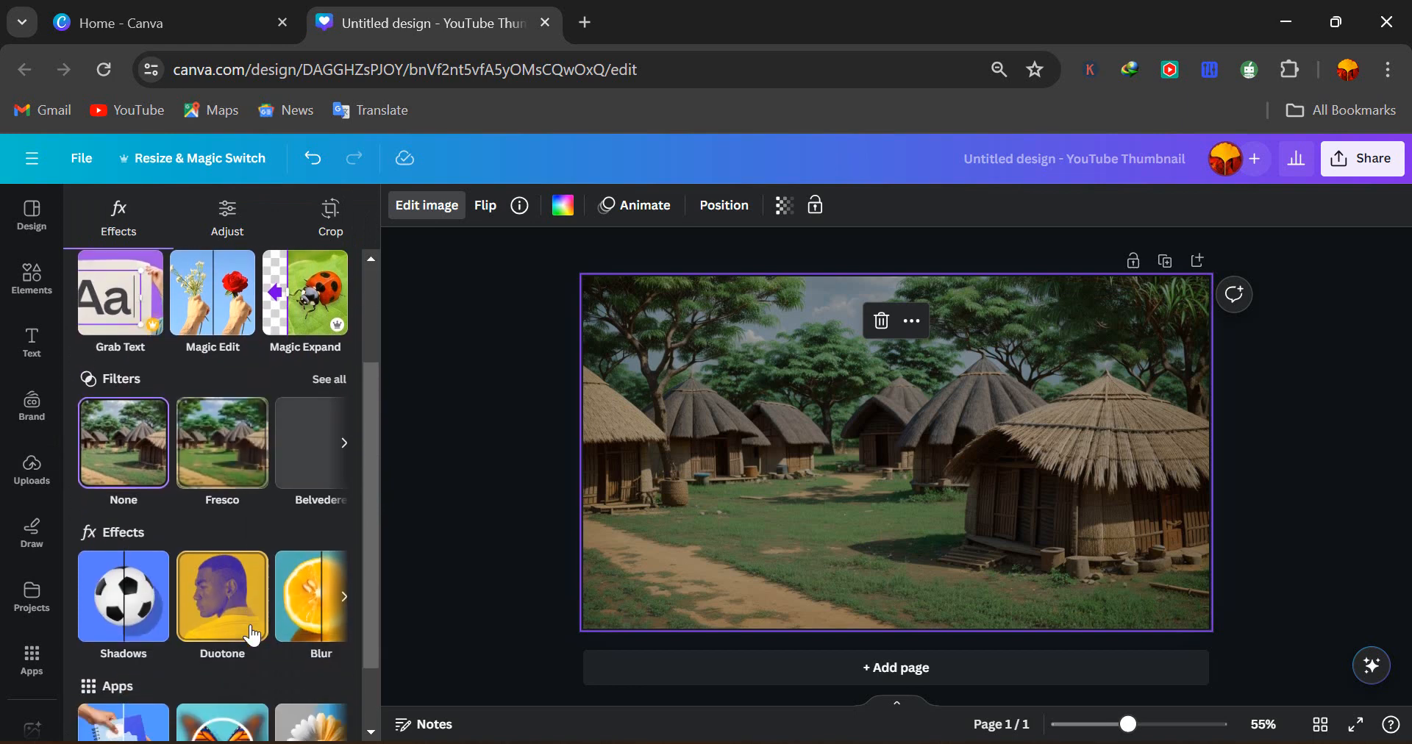
pyautogui.scroll(-1, 252, 636)
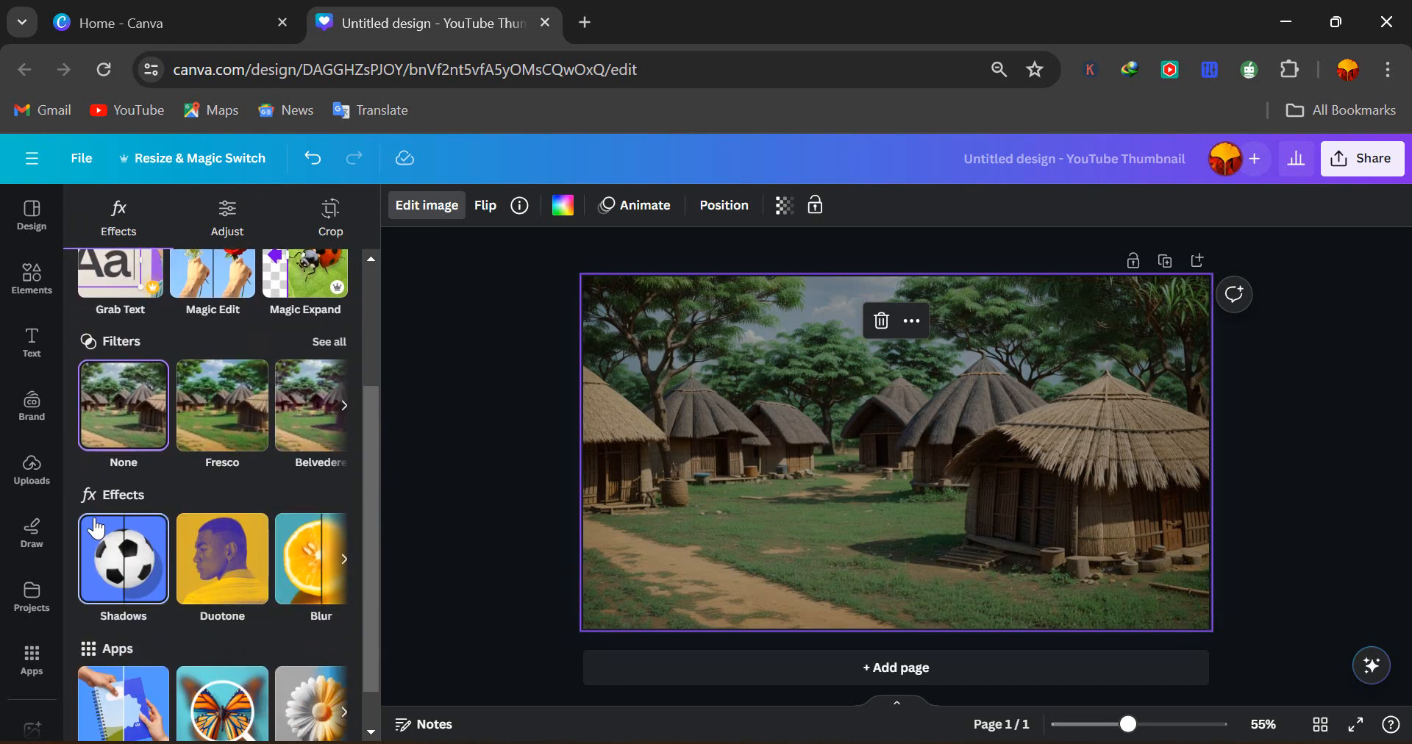
pyautogui.click(304, 573)
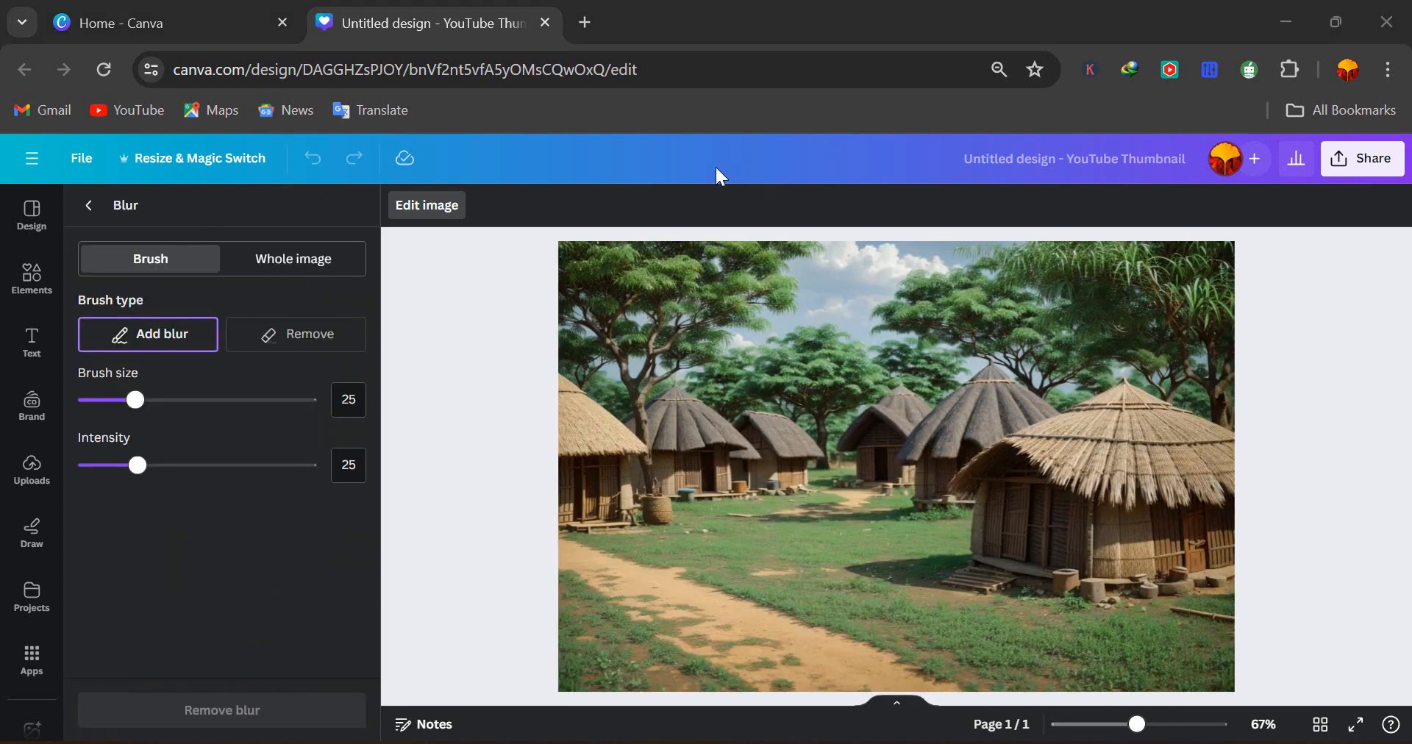
pyautogui.click(278, 269)
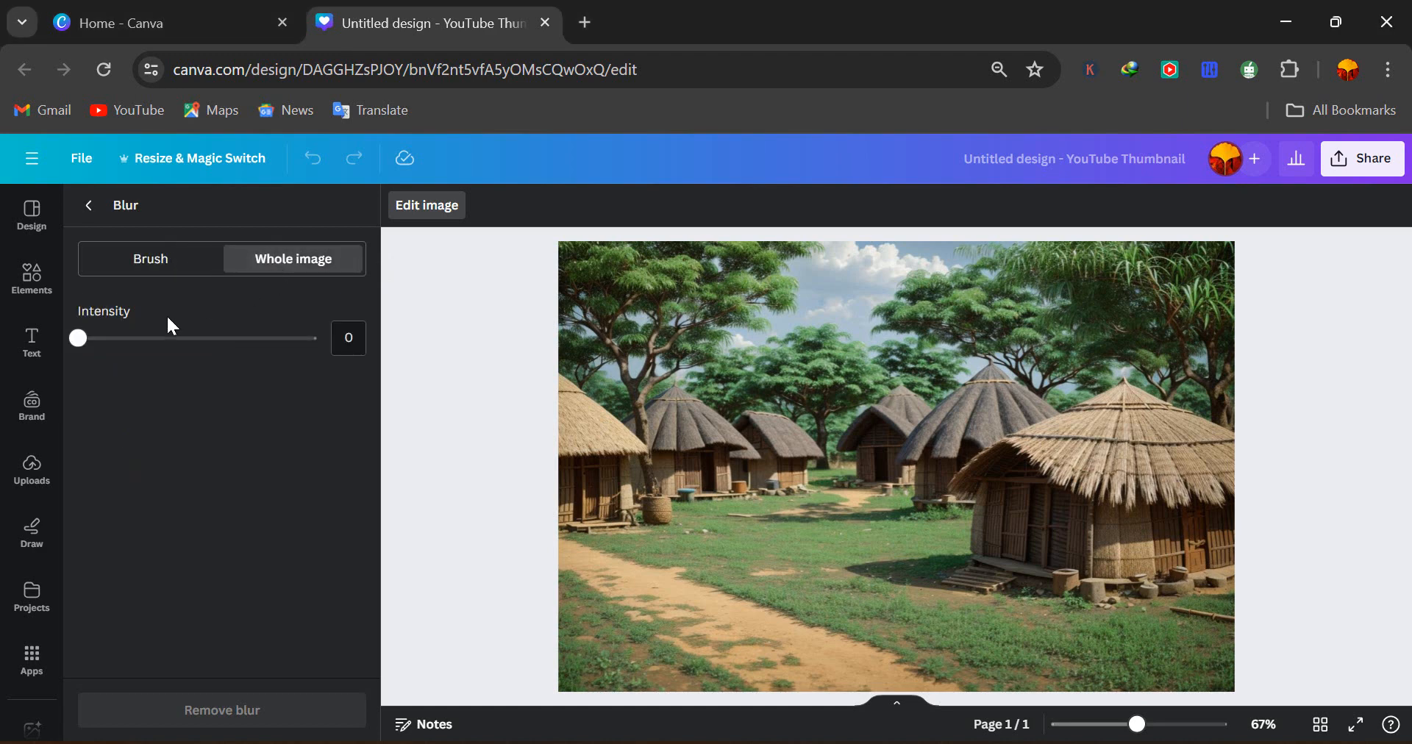
pyautogui.moveTo(90, 346); pyautogui.dragTo(143, 353)
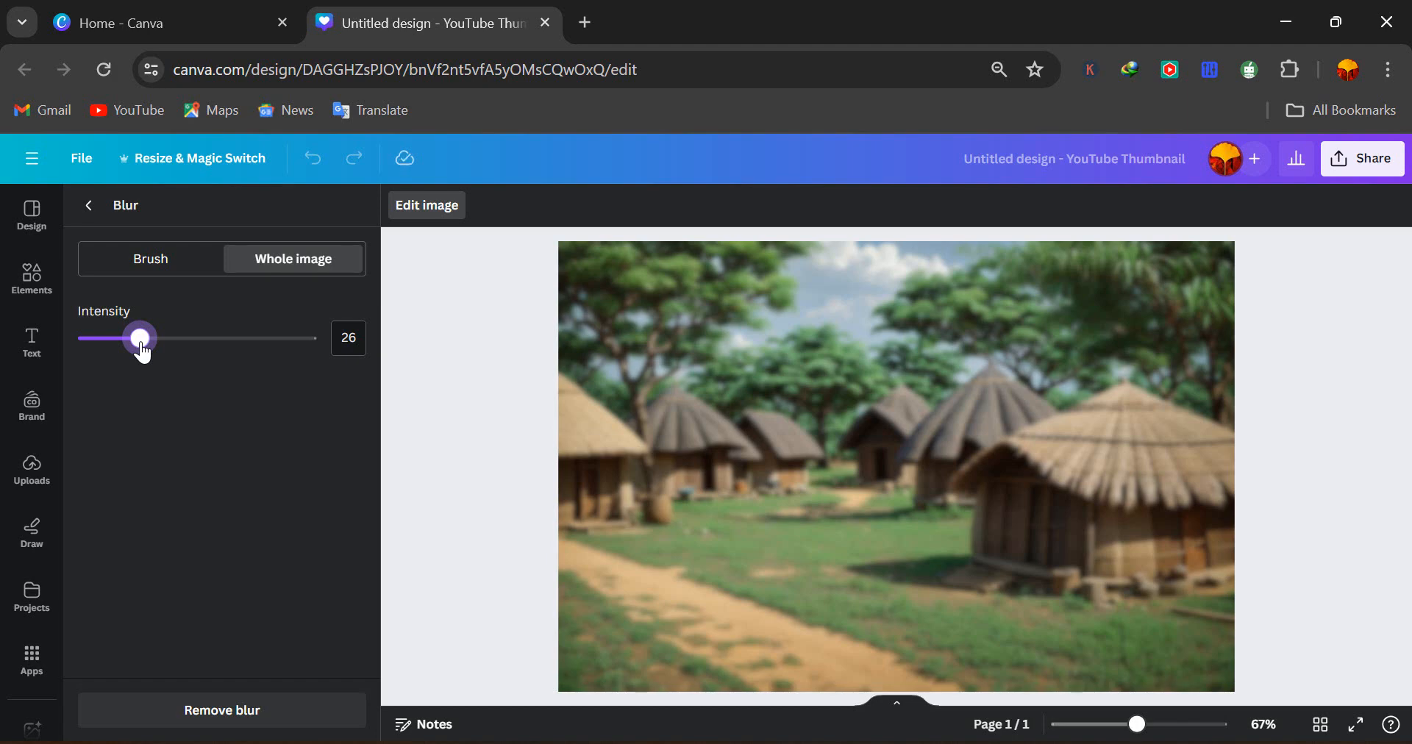
pyautogui.moveTo(143, 353); pyautogui.dragTo(152, 357)
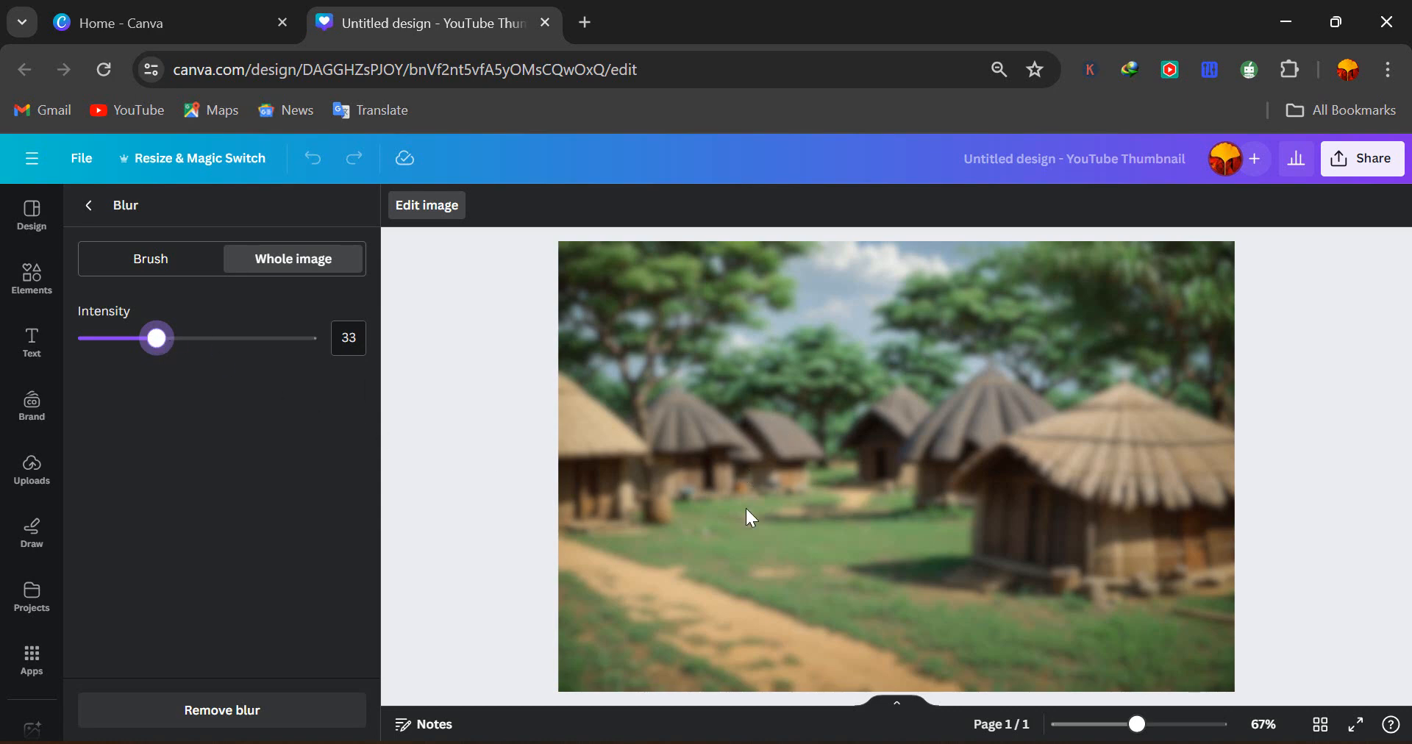
pyautogui.click(443, 389)
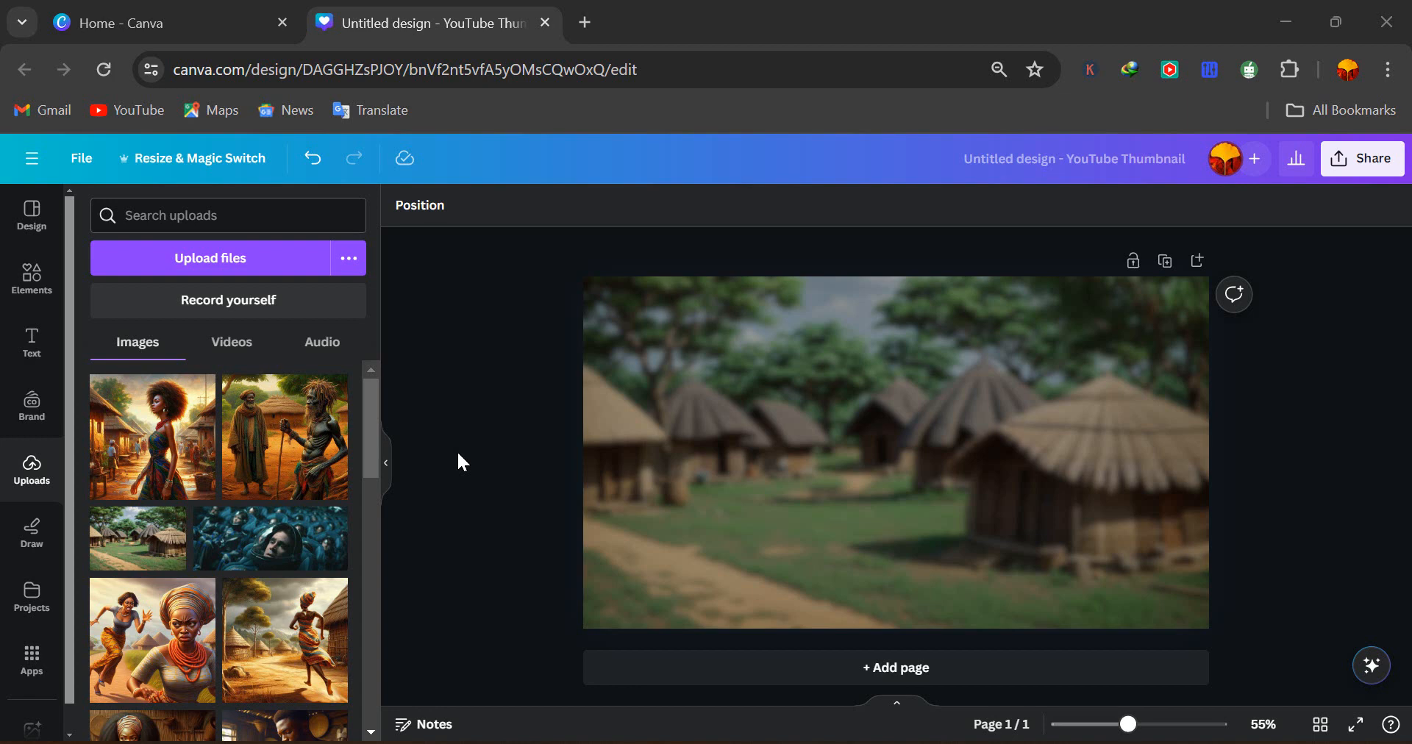
# Add the woman-in-village image and enlarge it to about the full page height
pyautogui.click(165, 437)
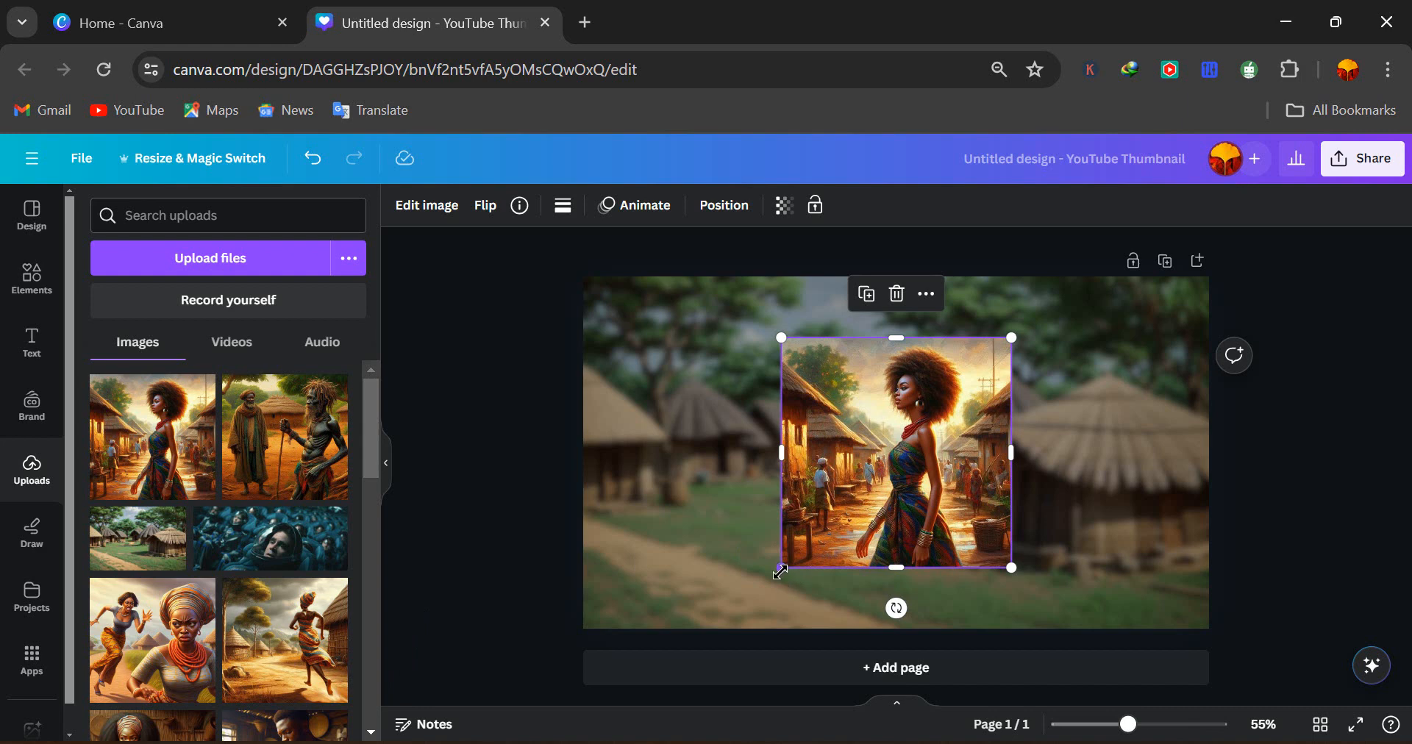
pyautogui.moveTo(780, 571); pyautogui.dragTo(713, 638)
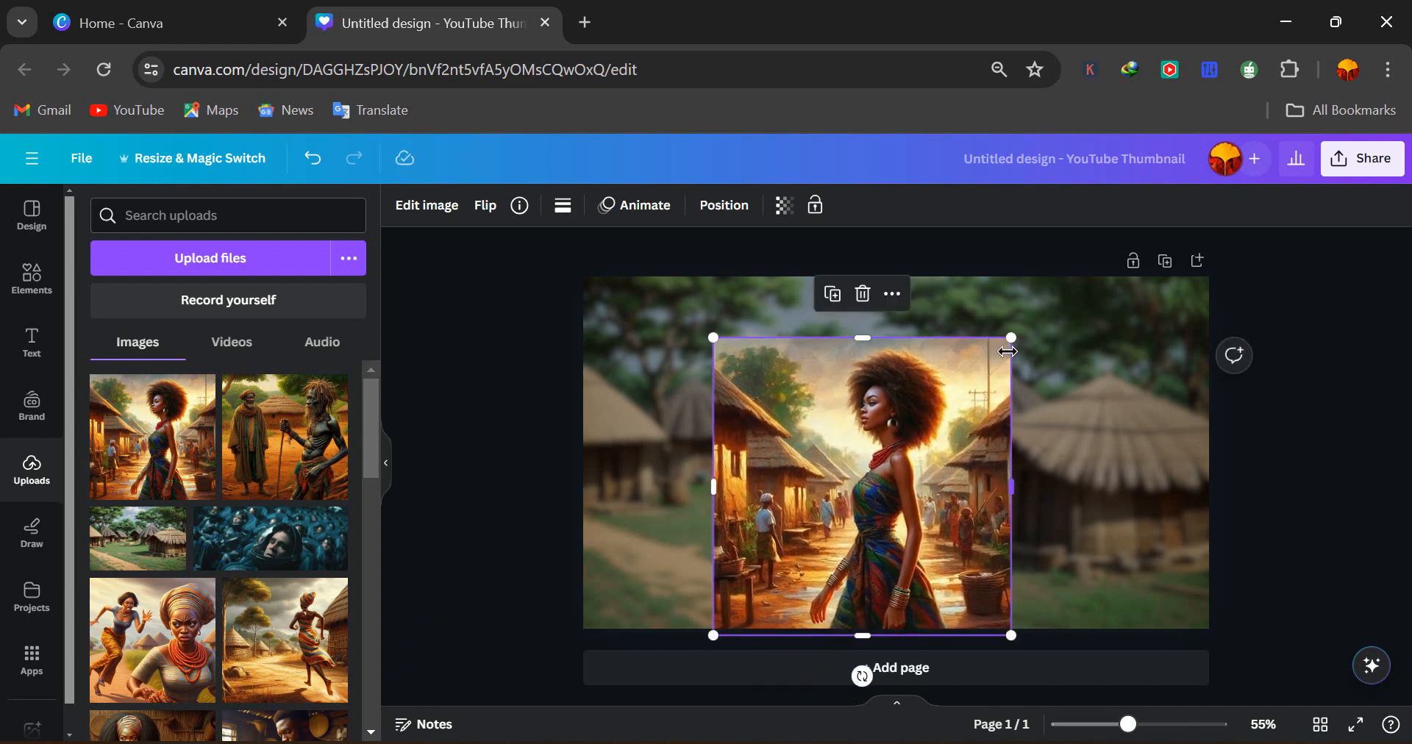
pyautogui.moveTo(1010, 339); pyautogui.dragTo(1072, 276)
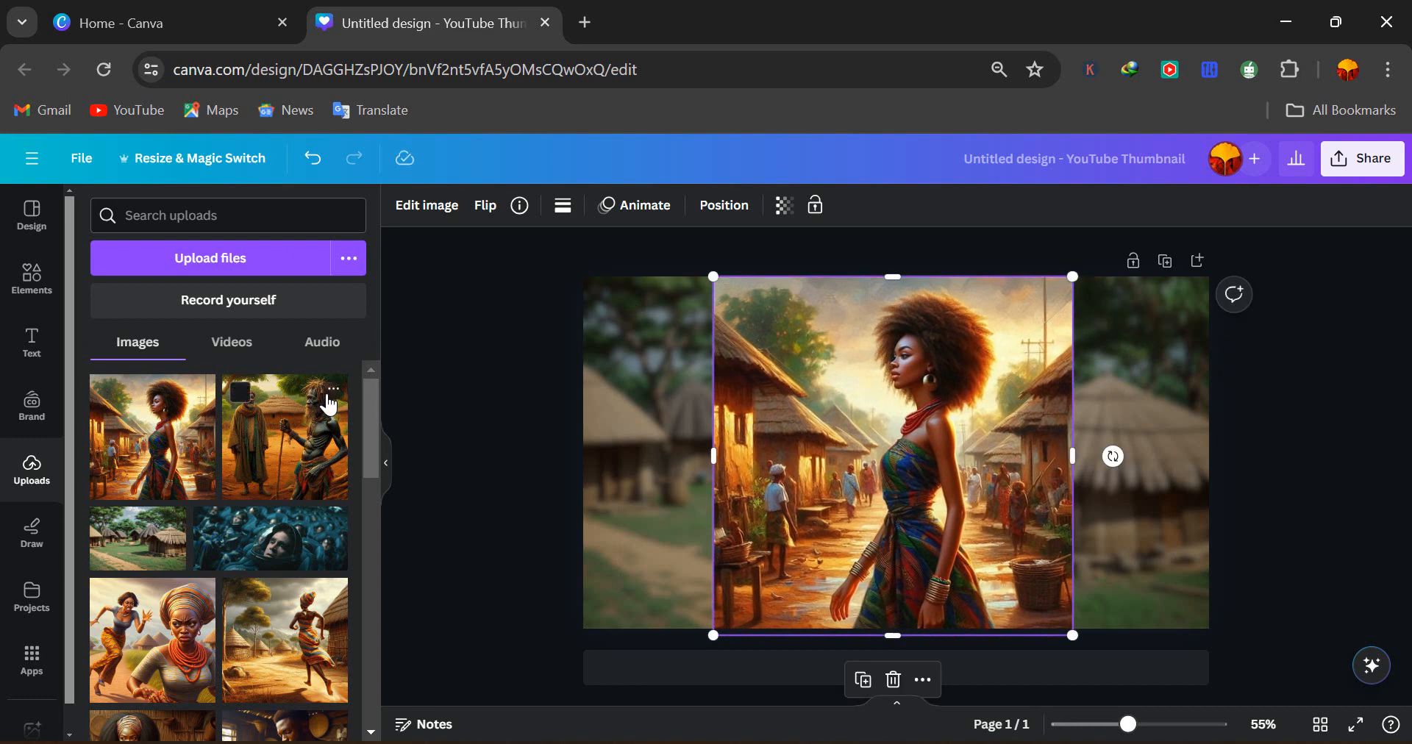
# Remove the woman image's background with BG Remover and move her to the right side of the page
pyautogui.click(403, 209)
pyautogui.click(115, 400)
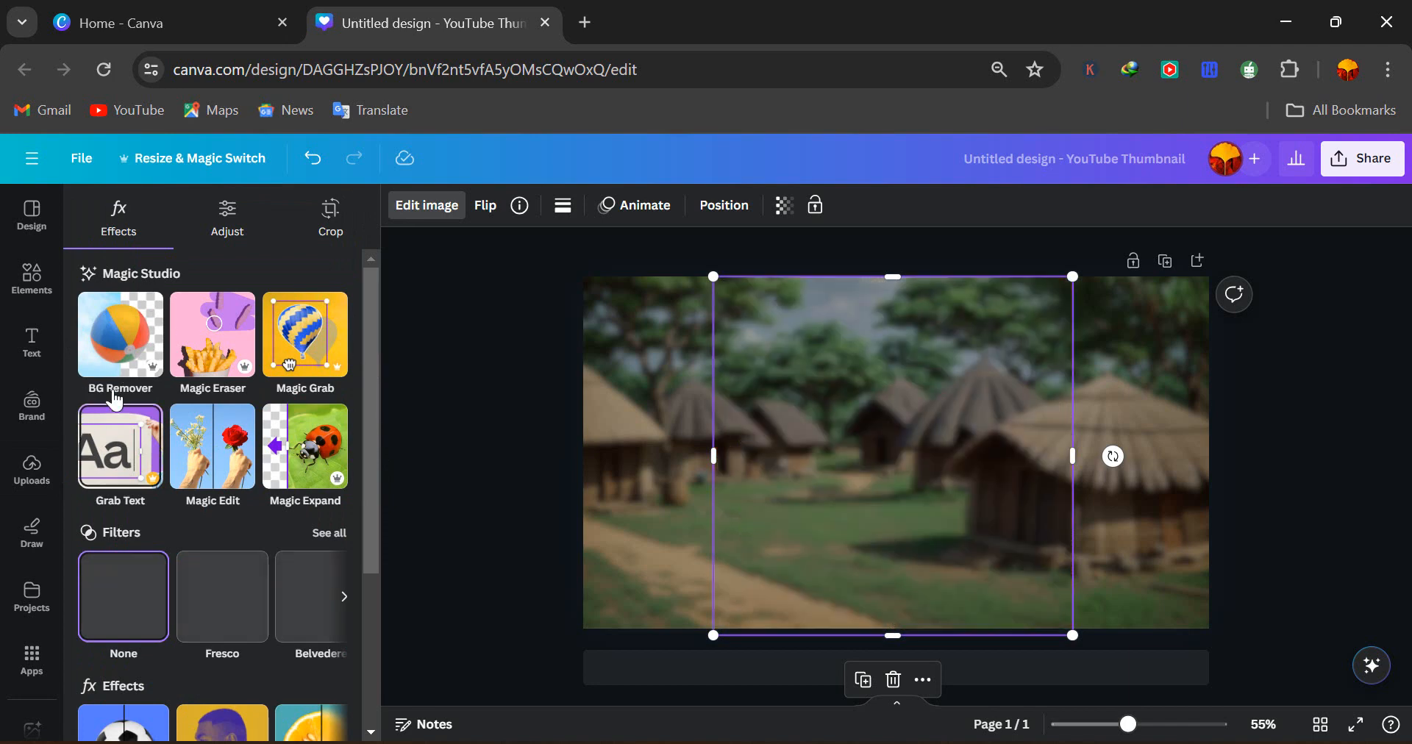
pyautogui.click(115, 338)
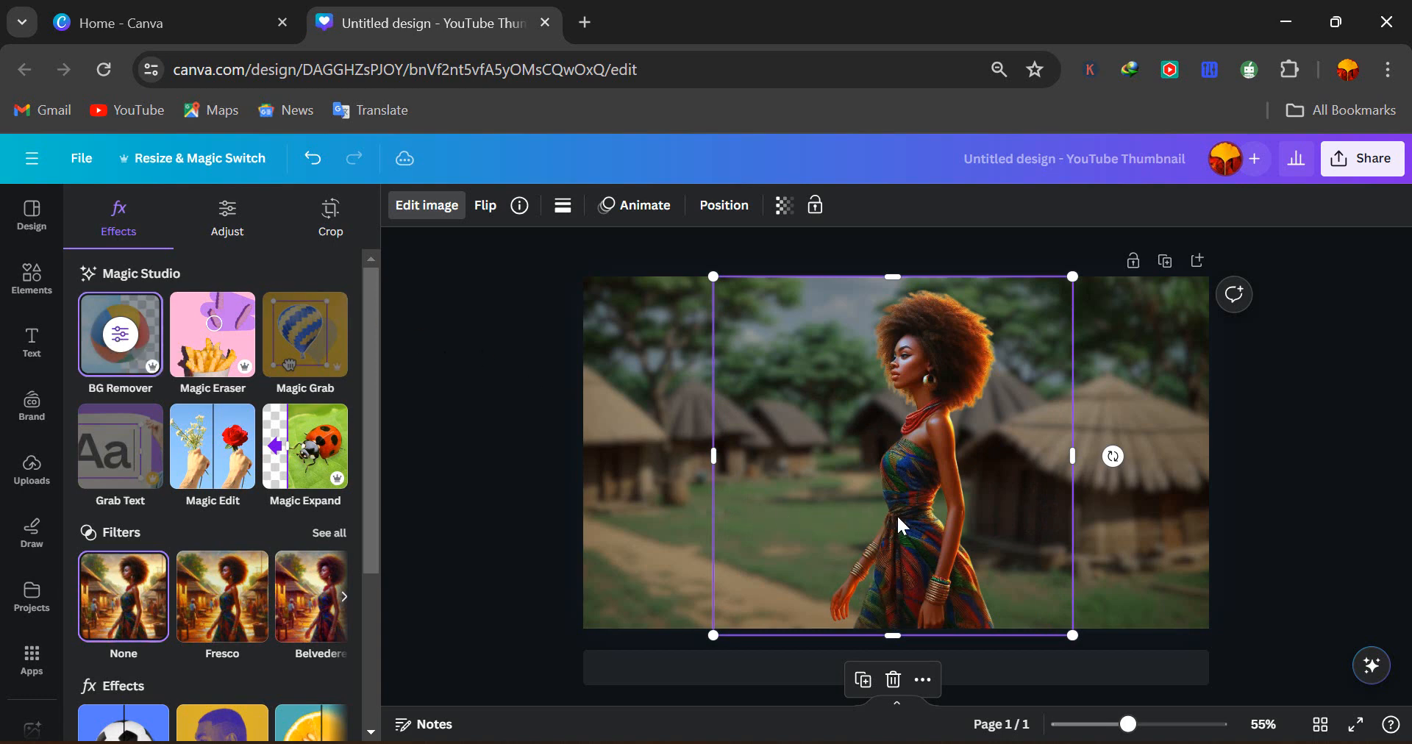
pyautogui.moveTo(917, 526); pyautogui.dragTo(1086, 512)
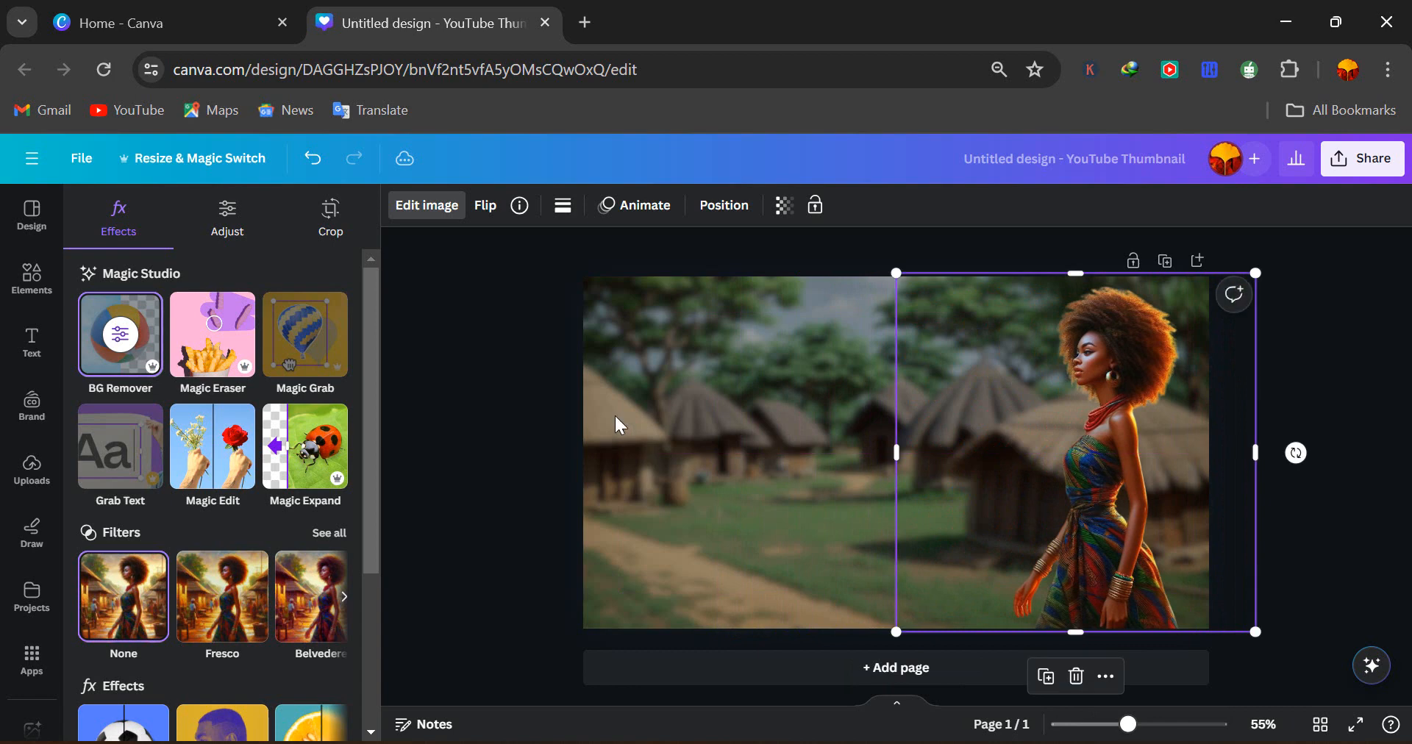
# Adjust the woman's image: temperature 23, brightness 23, clarity 17 and sharpness 3
pyautogui.click(234, 230)
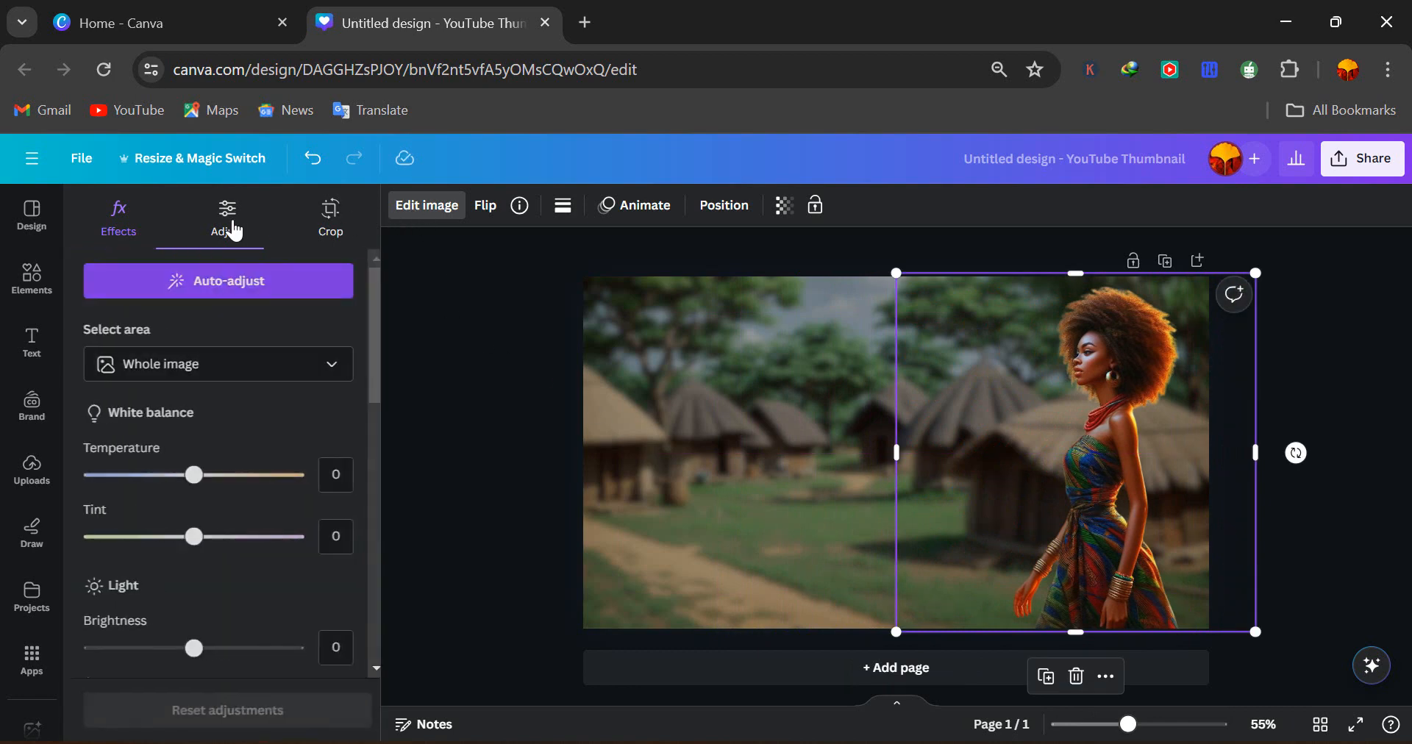
pyautogui.moveTo(189, 483); pyautogui.dragTo(215, 480)
pyautogui.moveTo(189, 651); pyautogui.dragTo(204, 664)
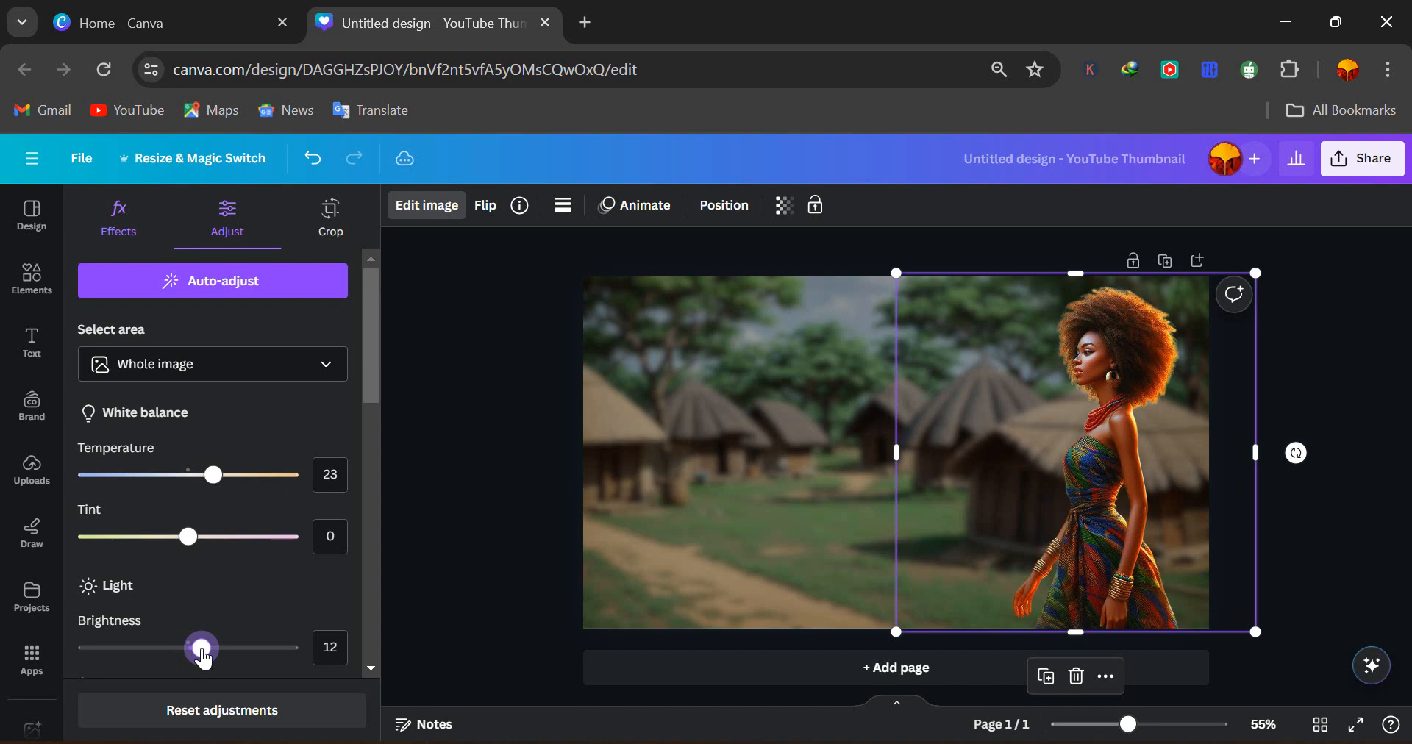
pyautogui.scroll(-3, 195, 647)
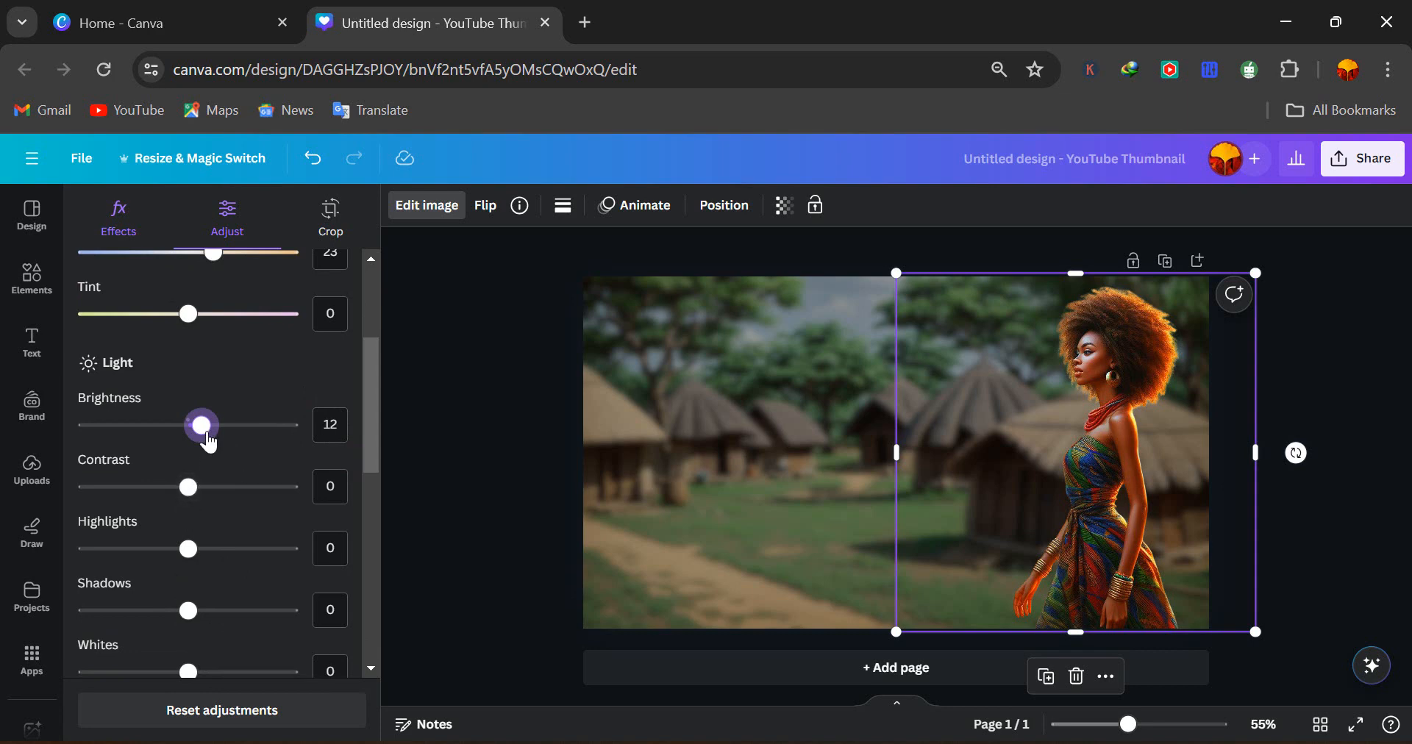
pyautogui.moveTo(209, 441); pyautogui.dragTo(216, 443)
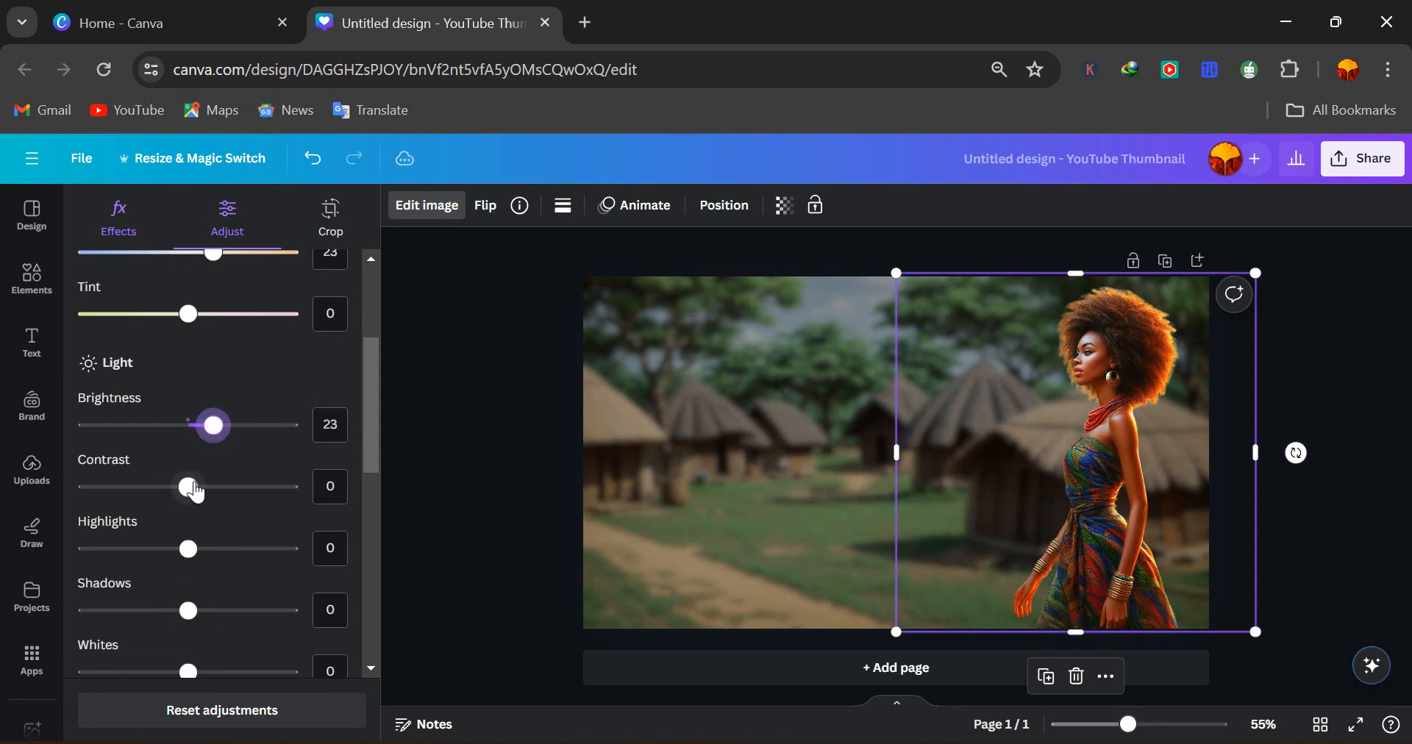
pyautogui.moveTo(194, 488); pyautogui.dragTo(172, 494)
pyautogui.scroll(-8, 172, 502)
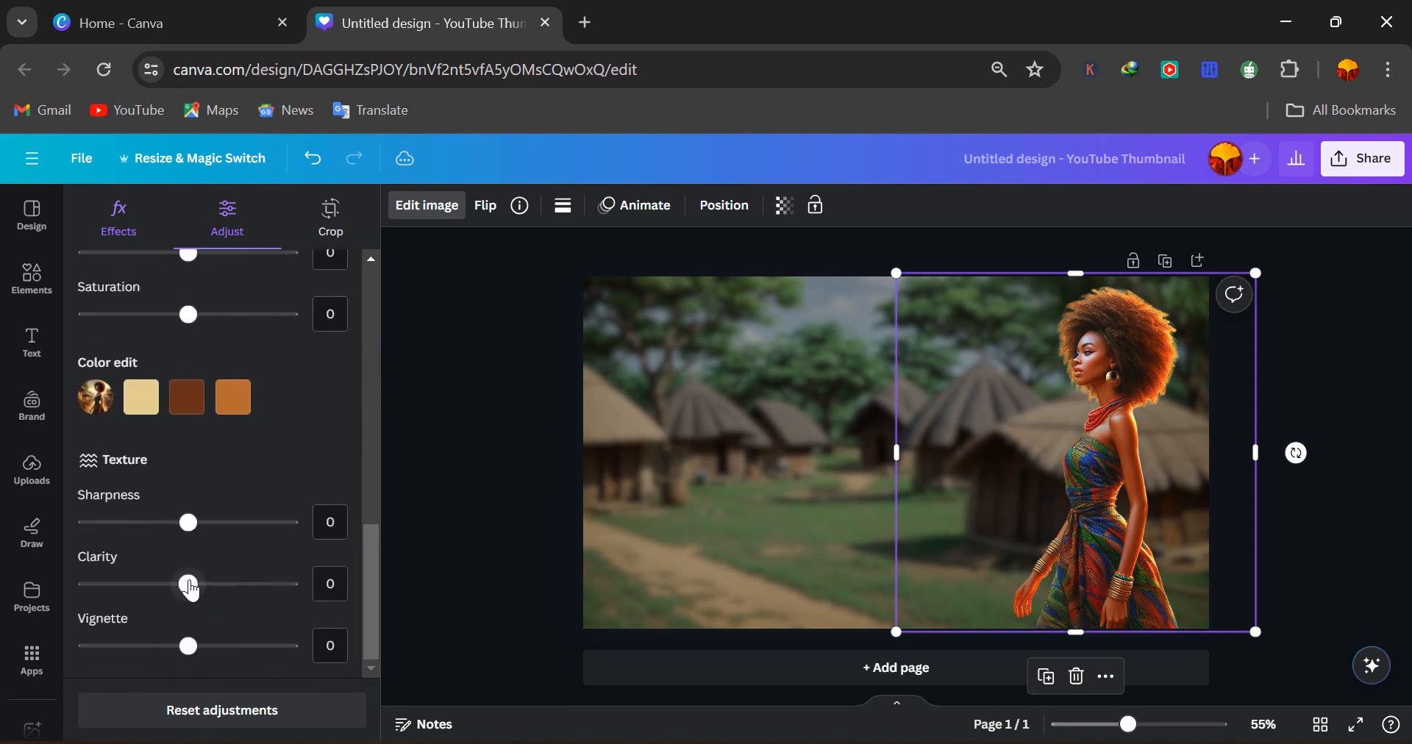
pyautogui.moveTo(190, 588); pyautogui.dragTo(209, 592)
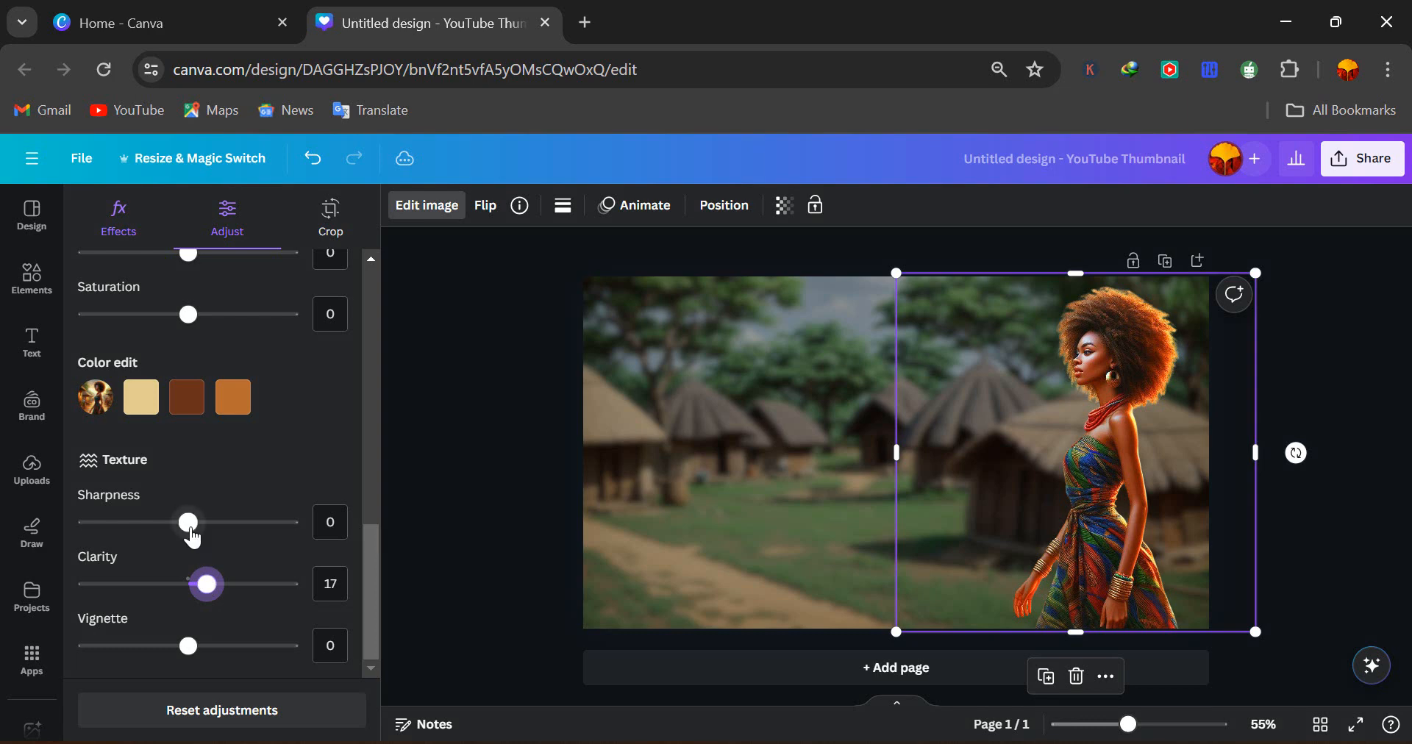
pyautogui.moveTo(189, 536); pyautogui.dragTo(194, 539)
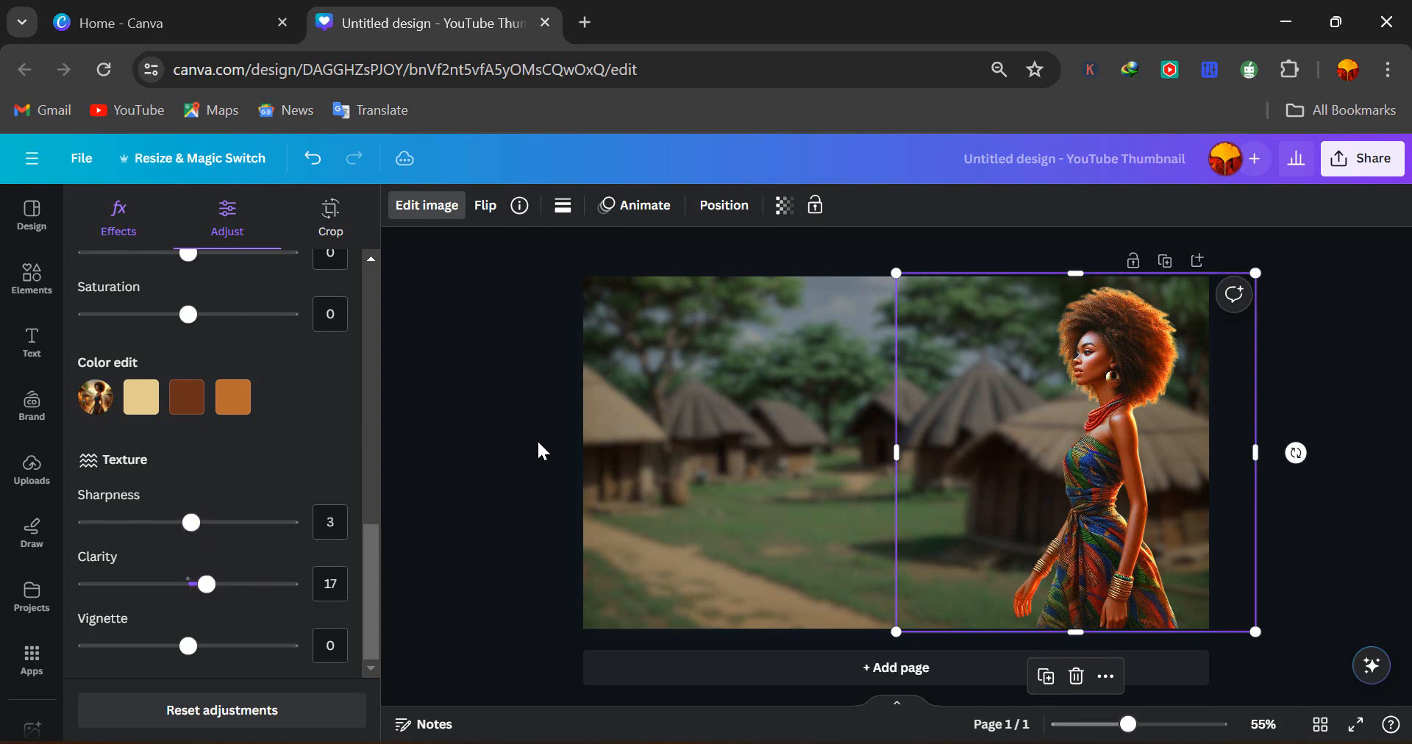
pyautogui.click(419, 208)
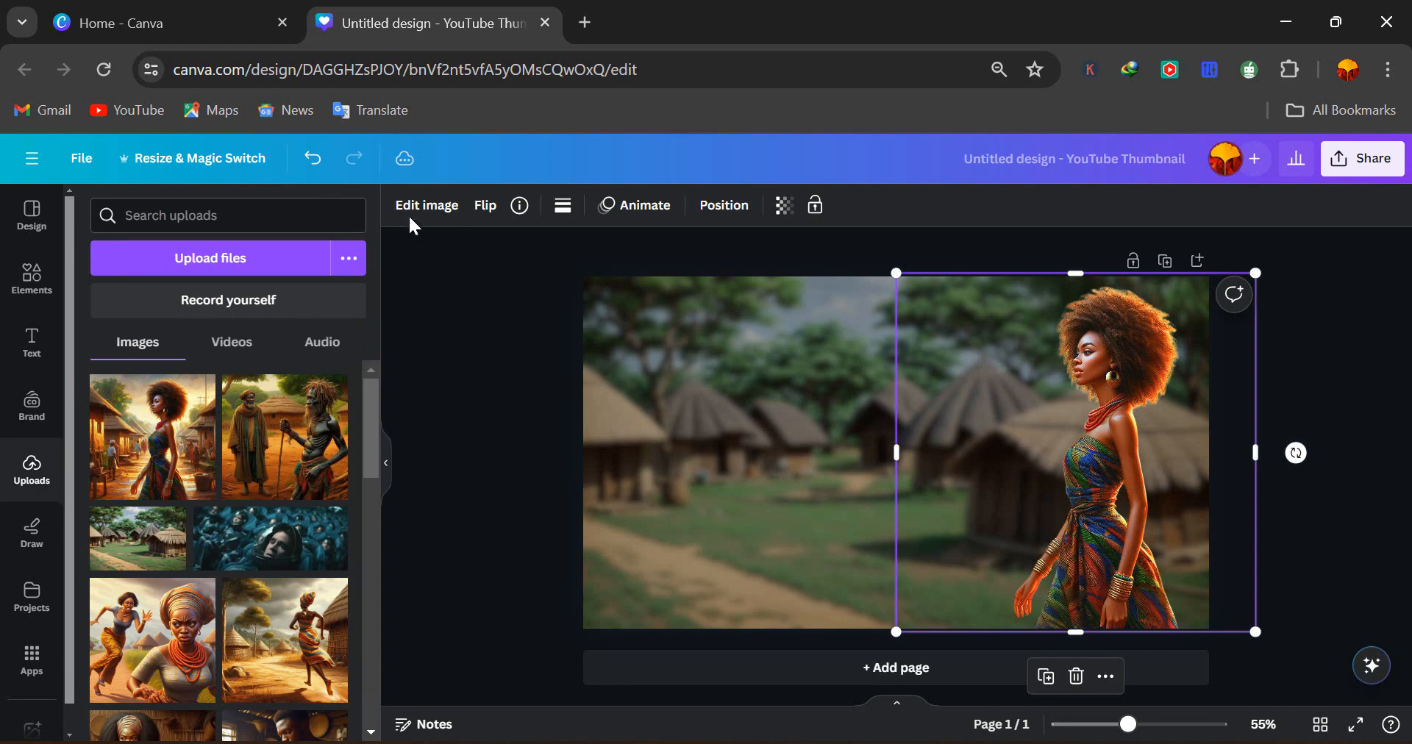
# Add the two elders image and enlarge it to about the full page height
pyautogui.click(244, 454)
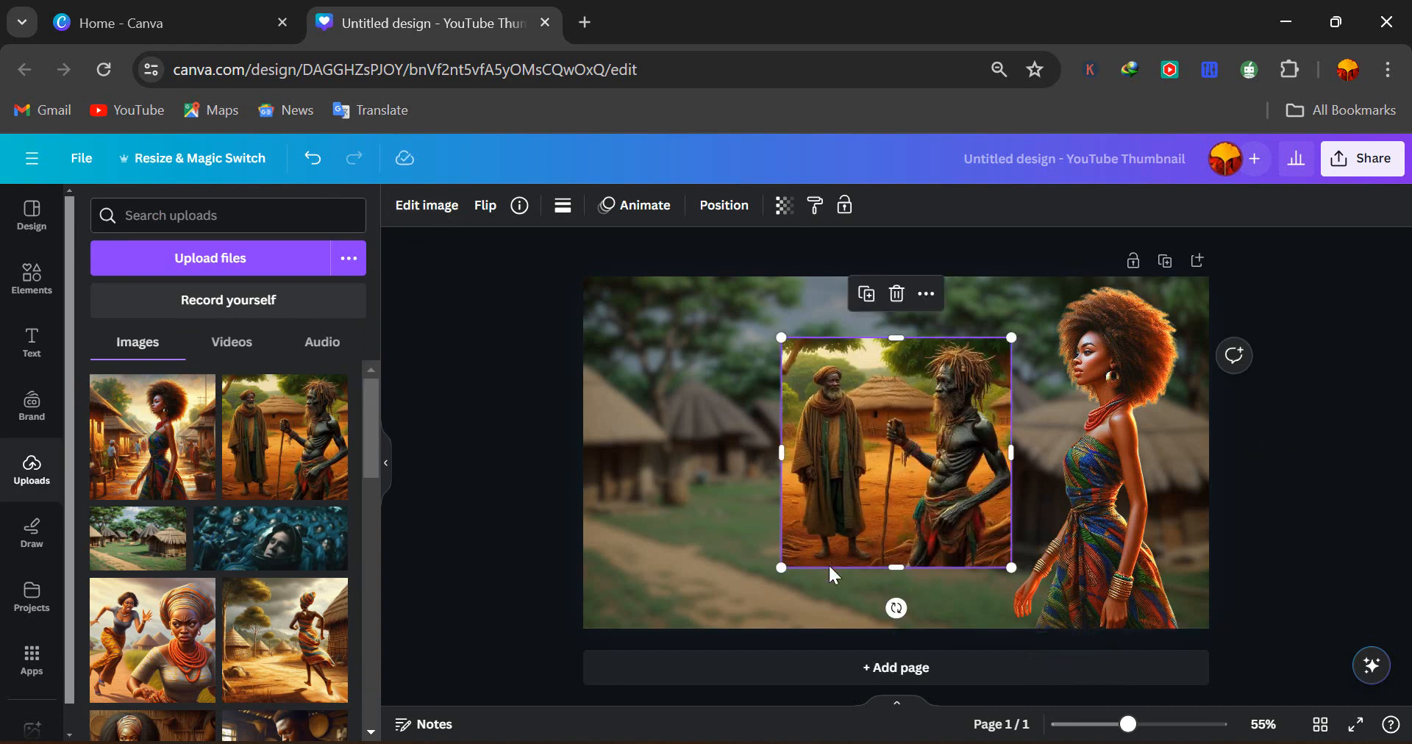
pyautogui.moveTo(775, 566); pyautogui.dragTo(711, 636)
pyautogui.moveTo(1009, 338); pyautogui.dragTo(1071, 269)
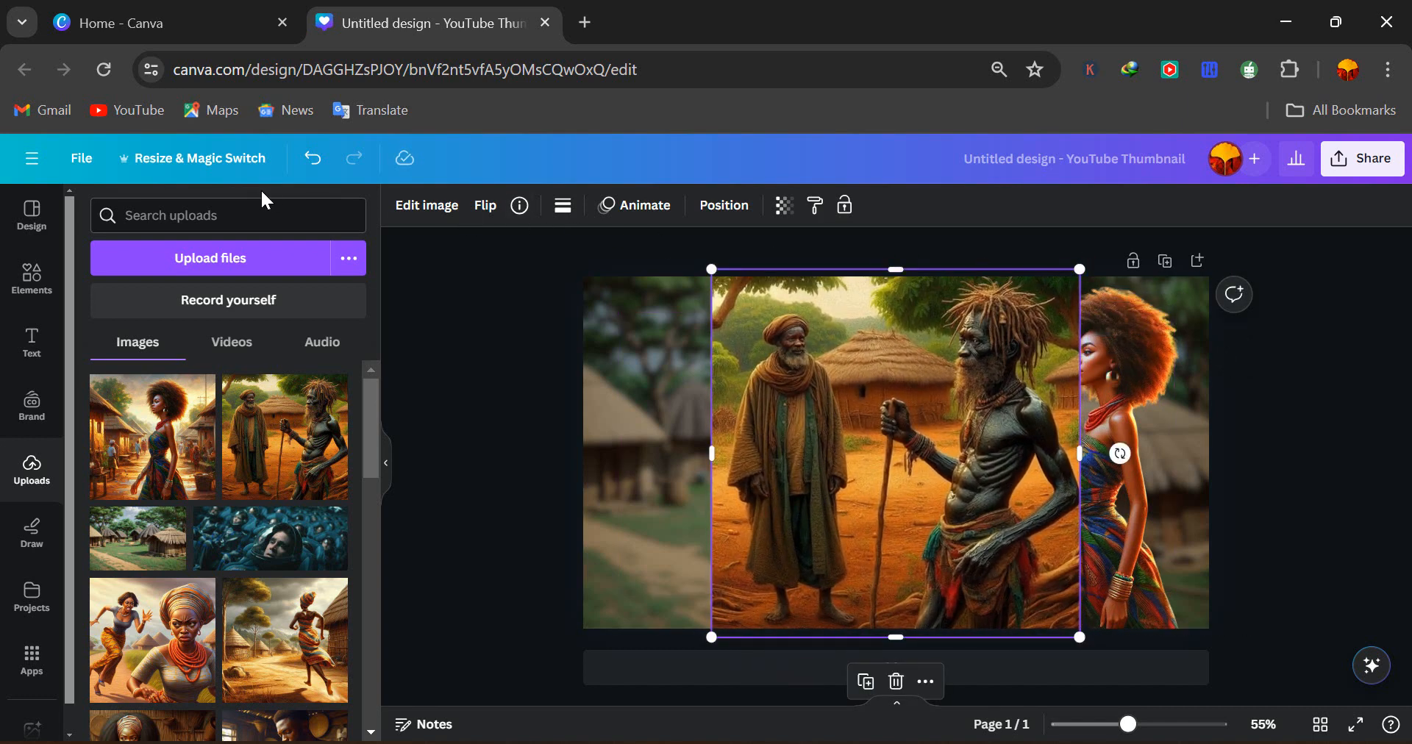
# Remove the two elders image's background with BG Remover
pyautogui.click(410, 209)
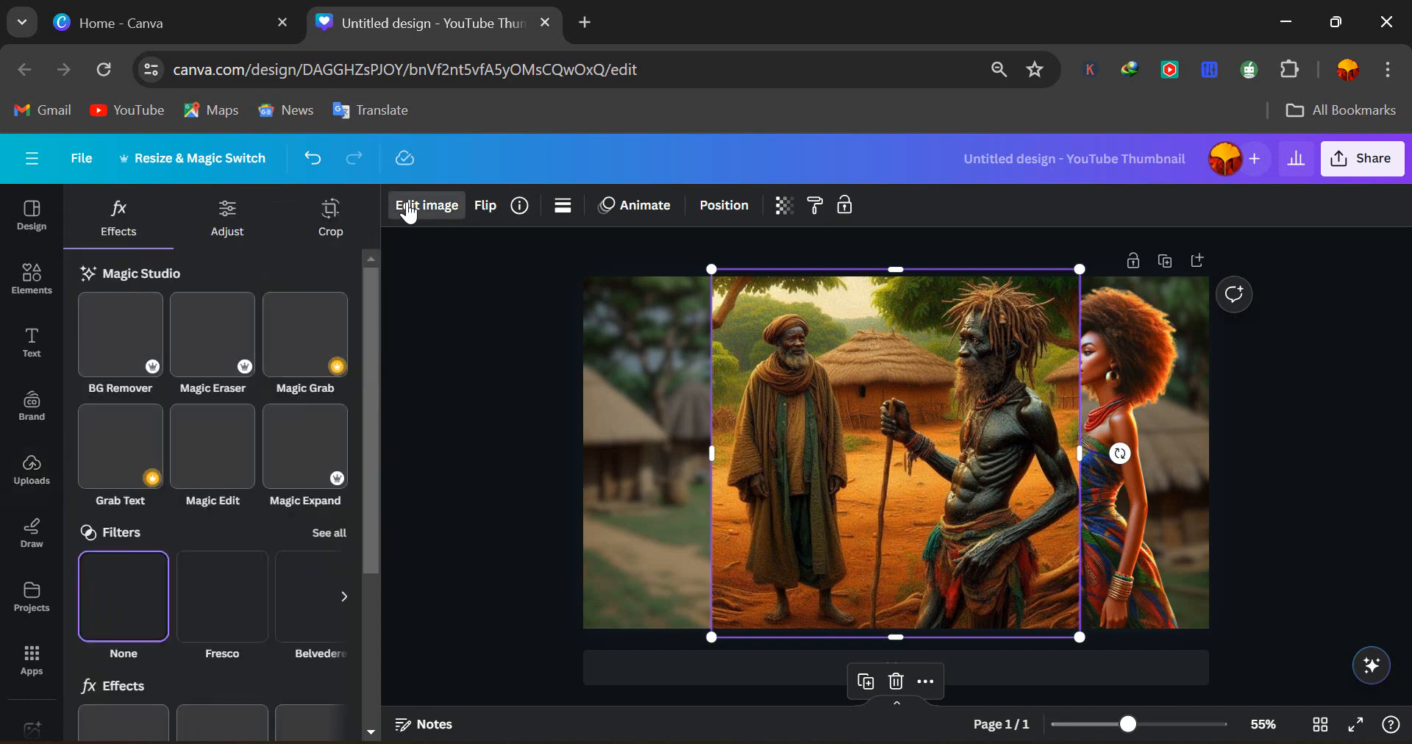
pyautogui.click(118, 335)
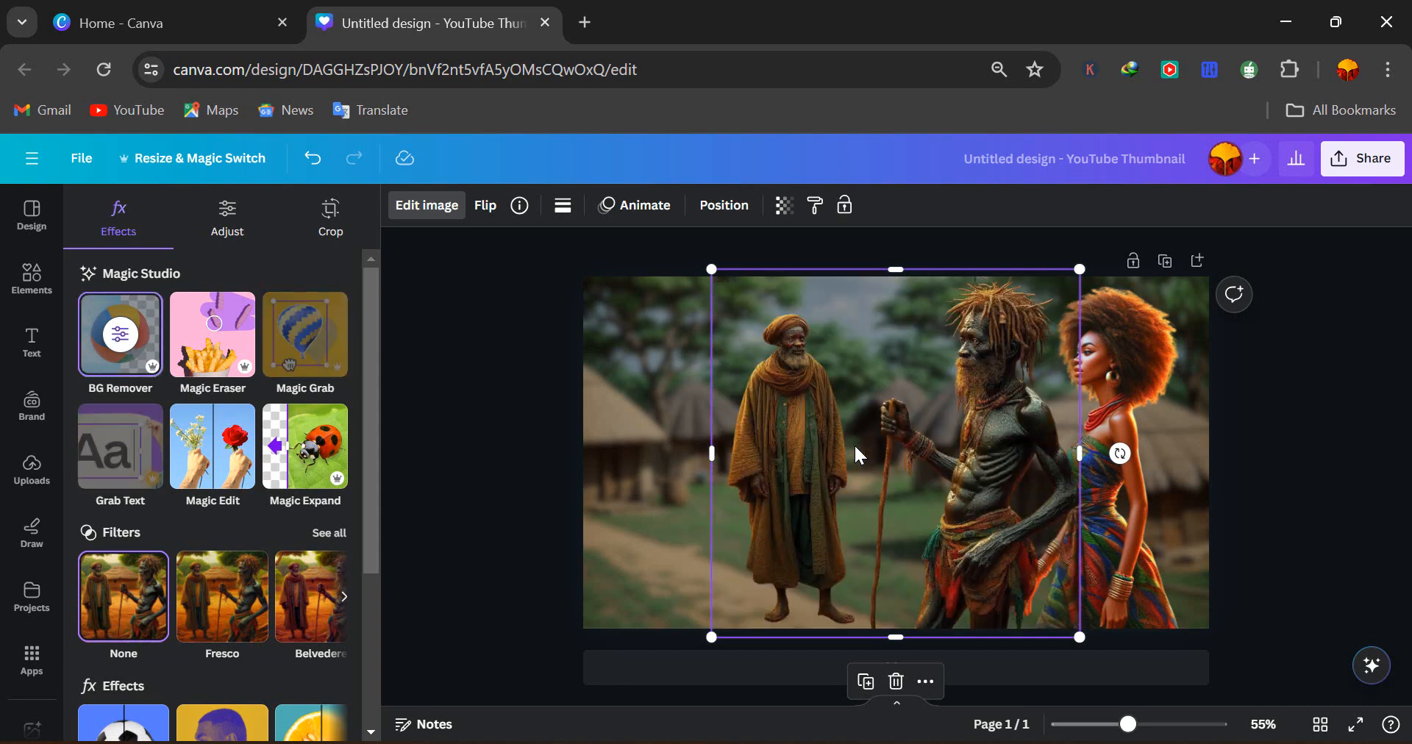
# Crop the elders image from the left so only the dreadlocked elder remains
pyautogui.click(330, 213)
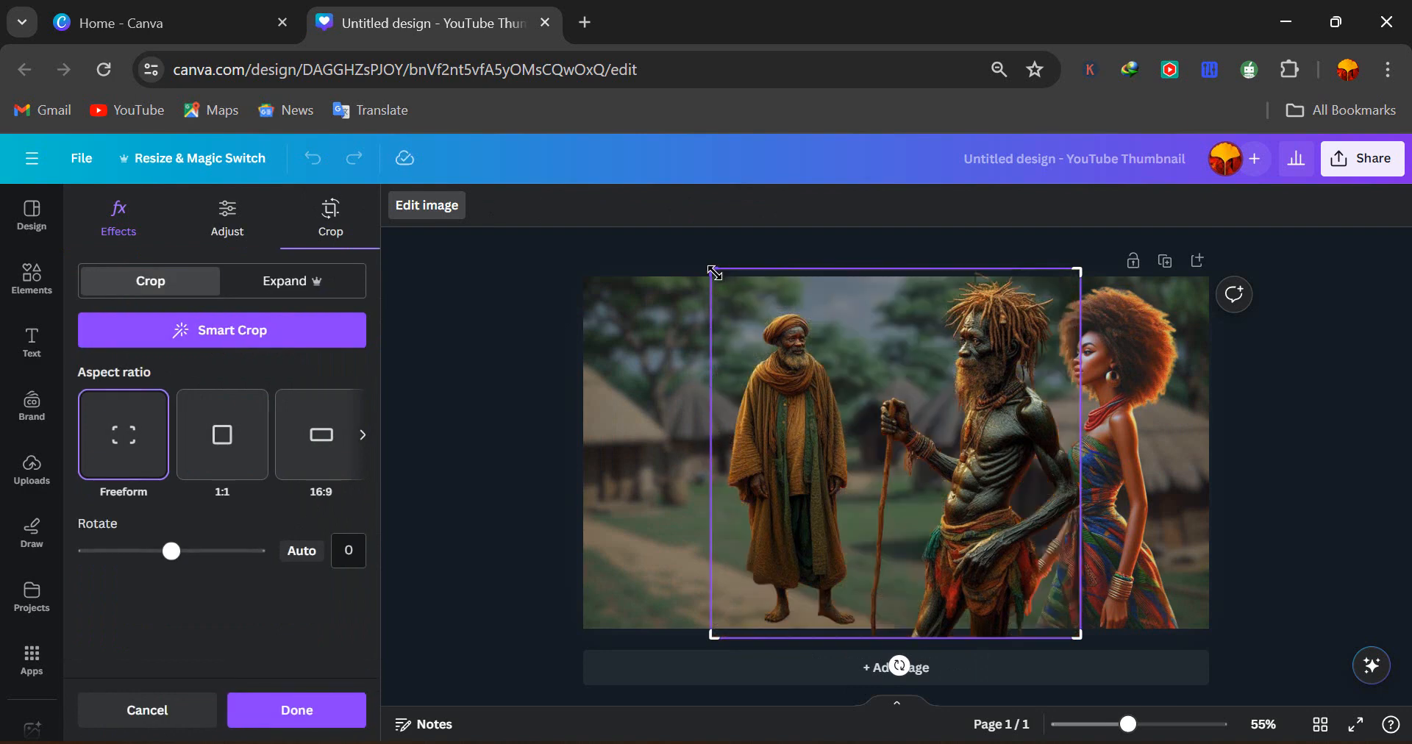
pyautogui.moveTo(713, 272); pyautogui.dragTo(863, 271)
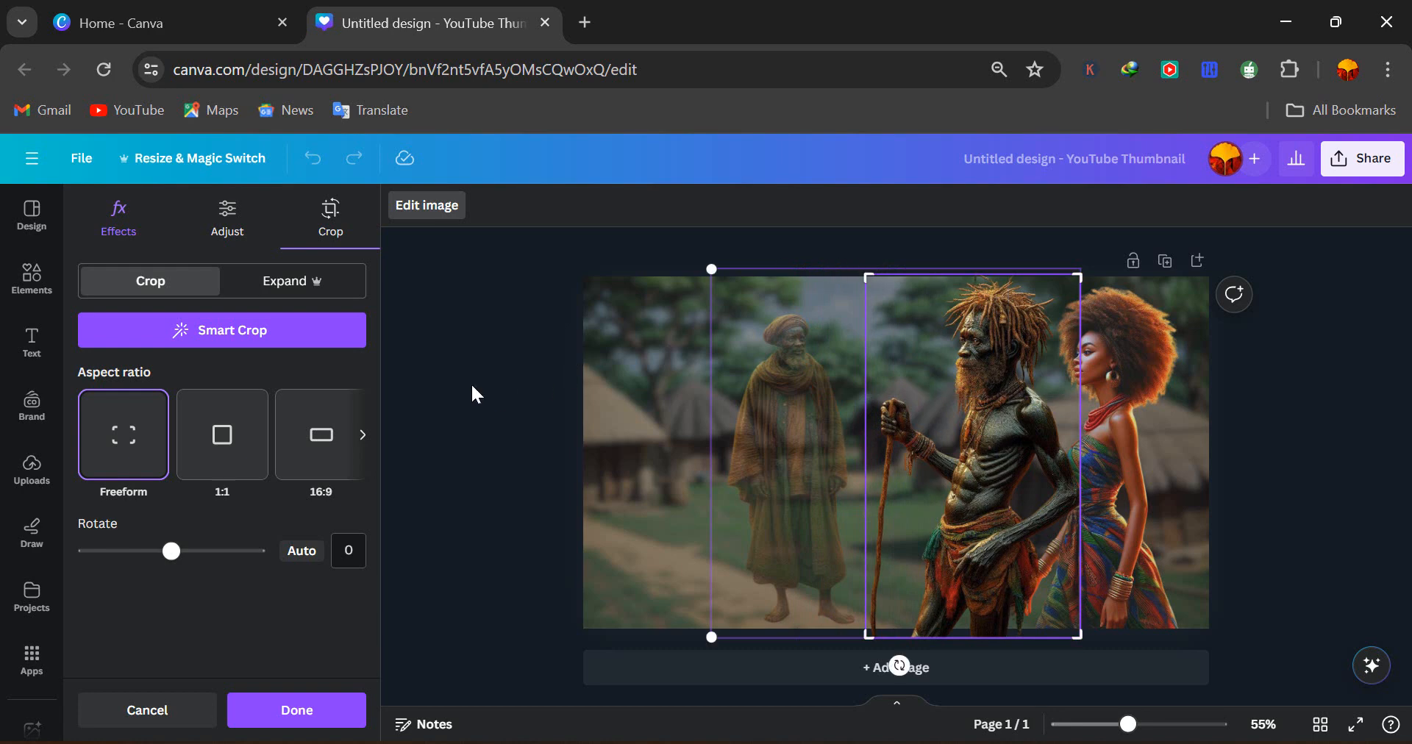
pyautogui.click(292, 717)
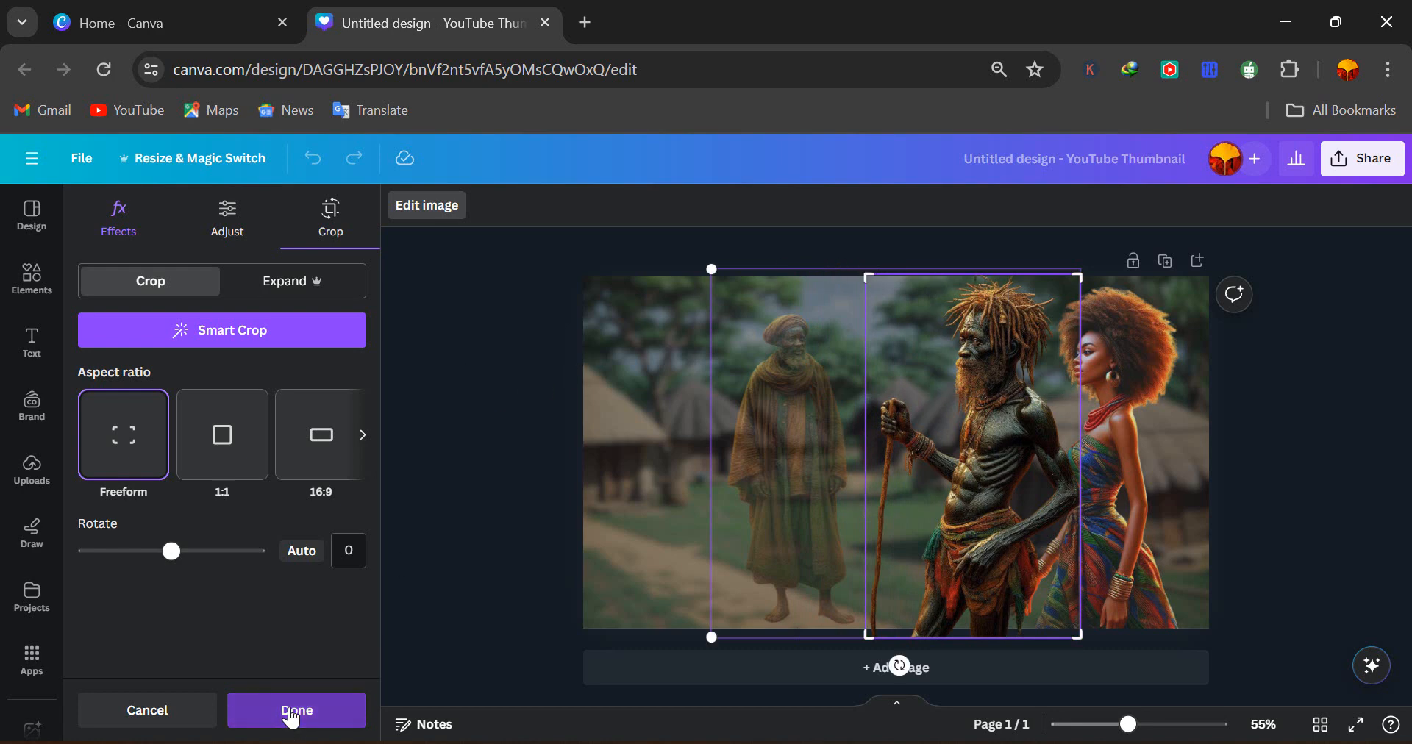
# Move the cropped elder to the right edge and shift the woman left beside him
pyautogui.moveTo(958, 473); pyautogui.dragTo(908, 475)
pyautogui.moveTo(1094, 507)
pyautogui.mouseDown()
pyautogui.moveTo(1012, 512)
pyautogui.moveTo(1002, 498)
pyautogui.moveTo(936, 520)
pyautogui.moveTo(1120, 504)
pyautogui.mouseUp()
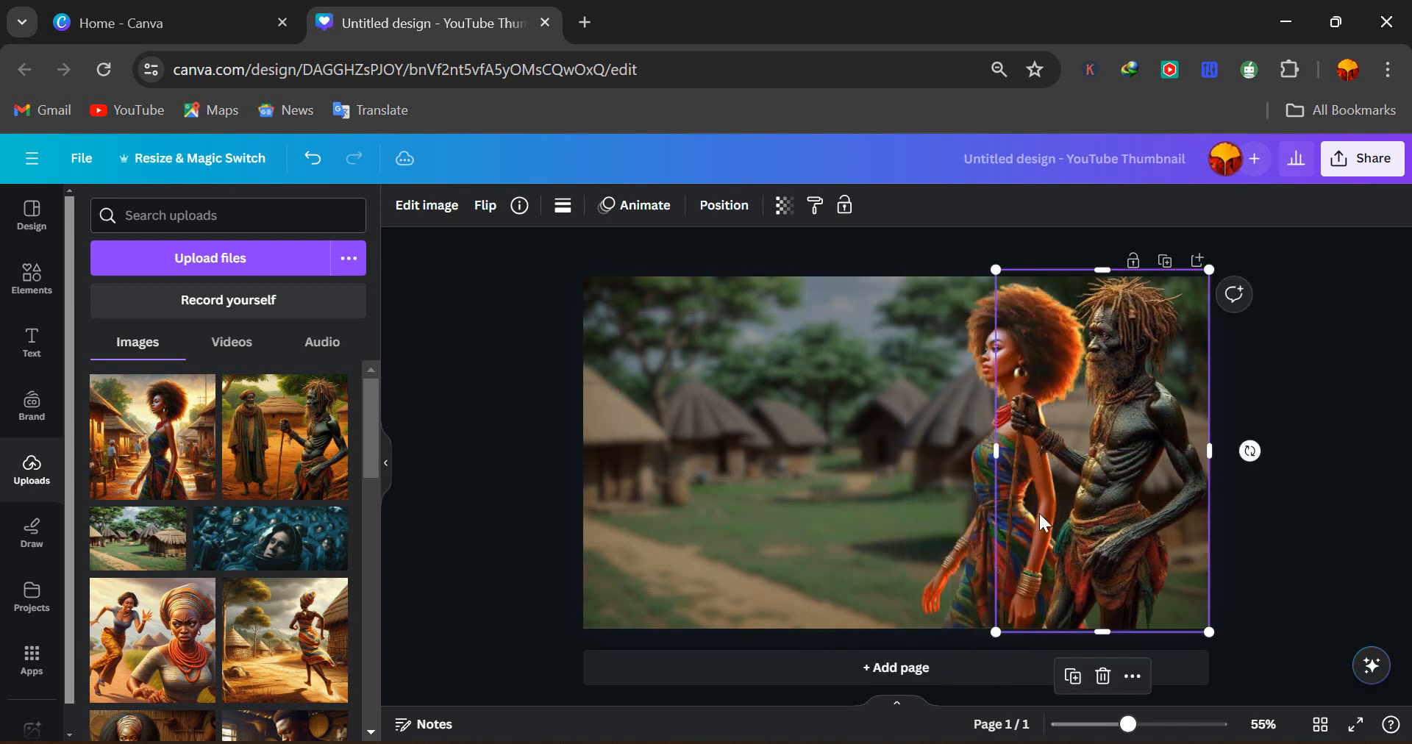
pyautogui.click(986, 505)
pyautogui.moveTo(987, 504)
pyautogui.mouseDown()
pyautogui.moveTo(942, 507)
pyautogui.moveTo(963, 507)
pyautogui.mouseUp()
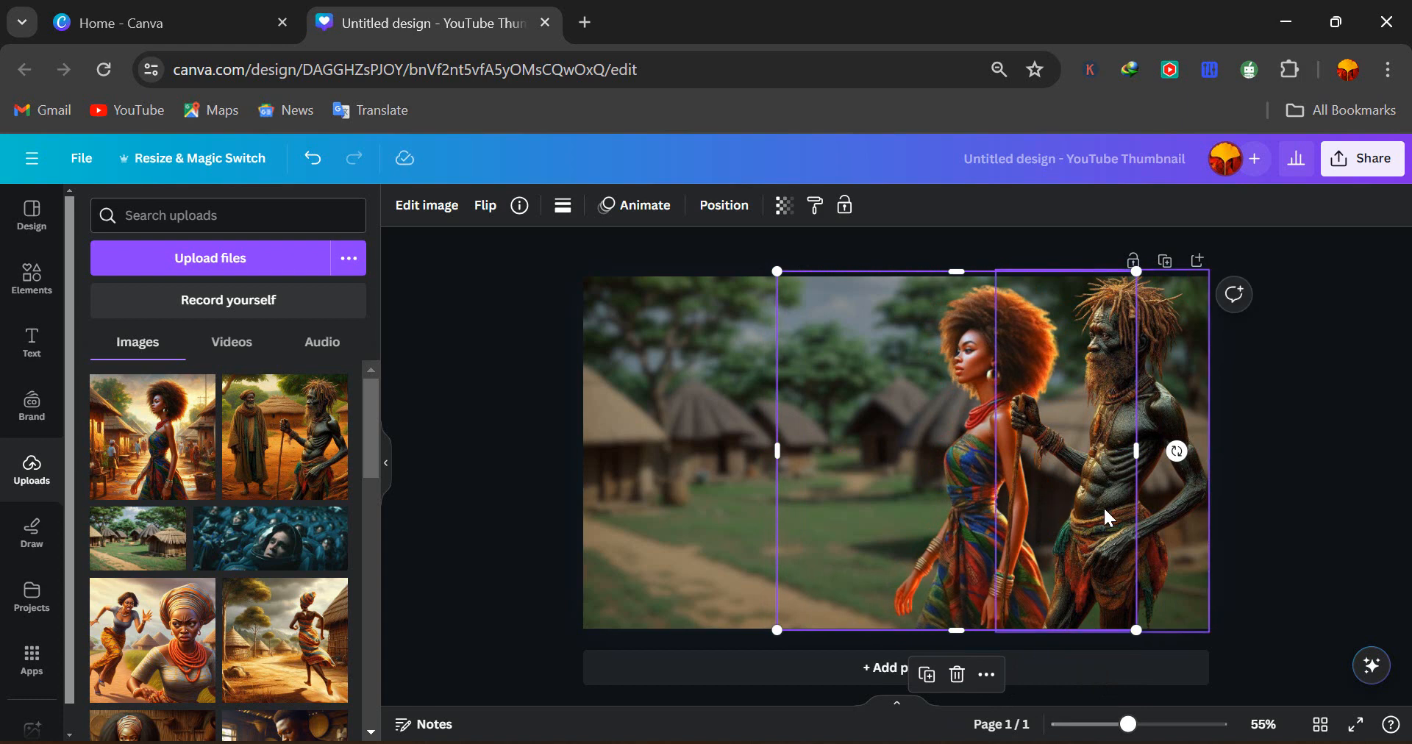
pyautogui.moveTo(1104, 510); pyautogui.dragTo(1105, 508)
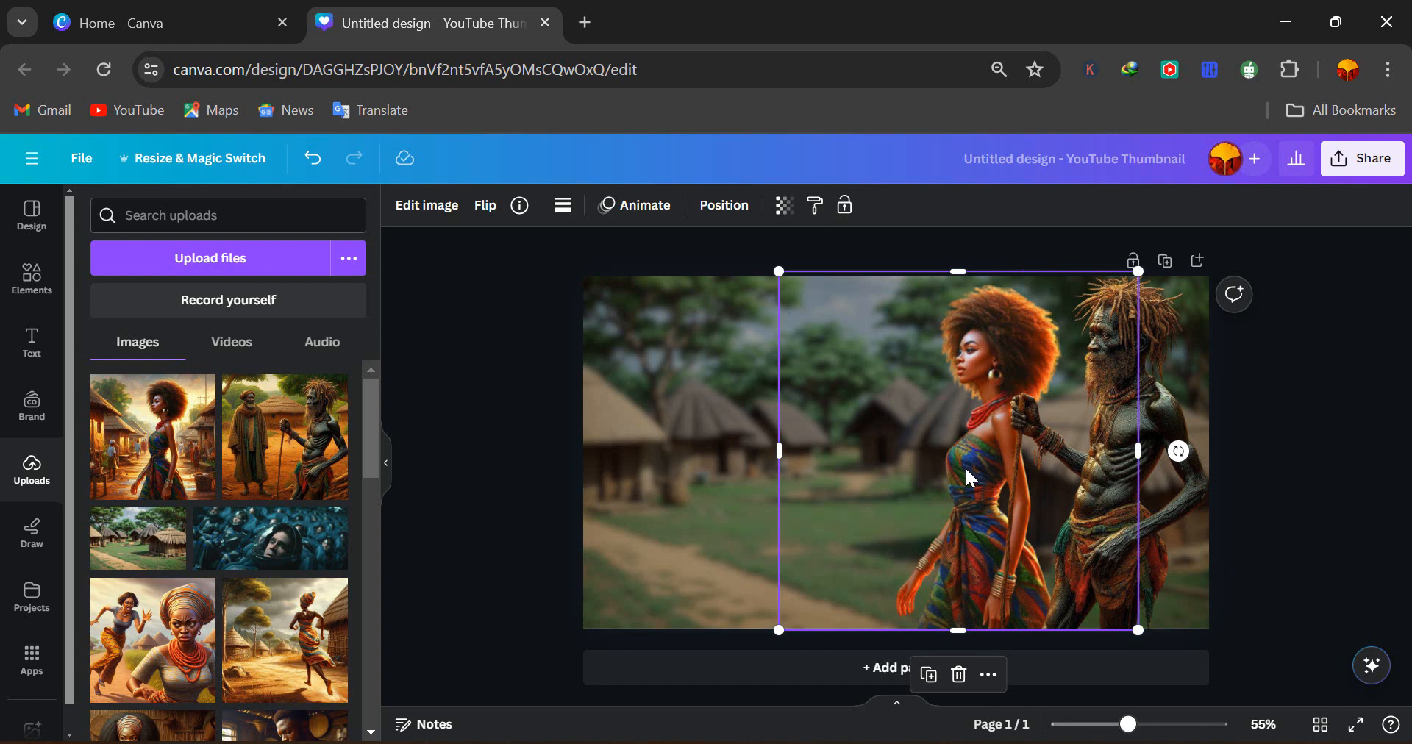
# Adjust the elder's image: temperature 29, clarity 19 and sharpness -5, plus a brightness tweak
pyautogui.click(1159, 420)
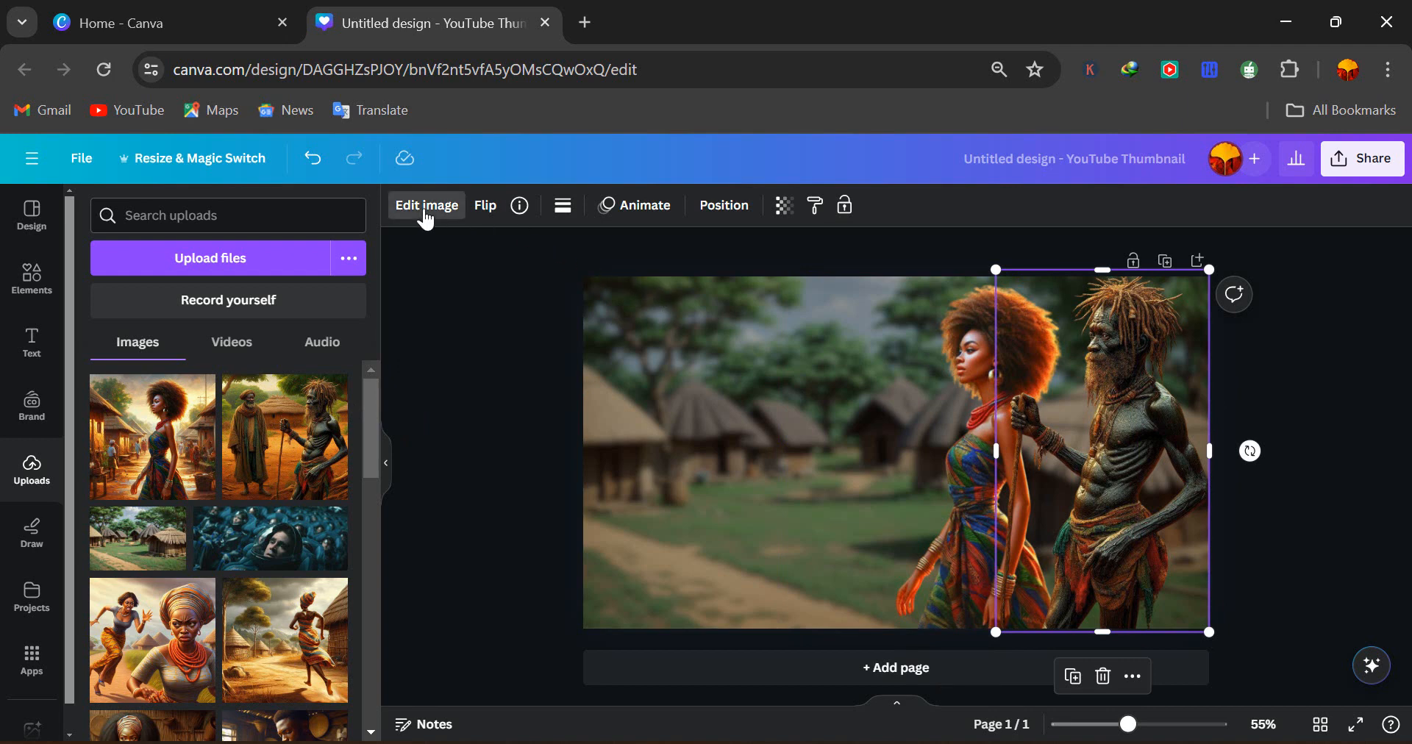
pyautogui.click(426, 205)
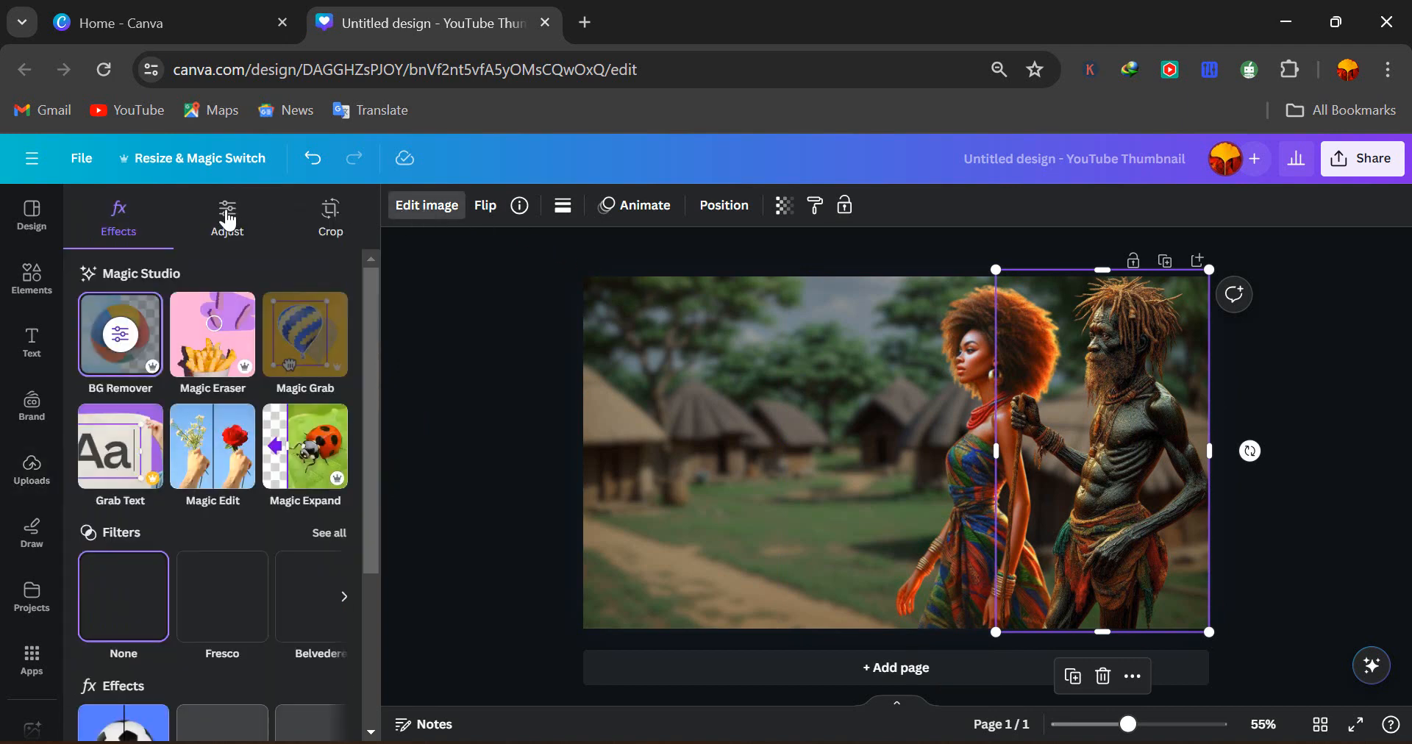
pyautogui.click(228, 219)
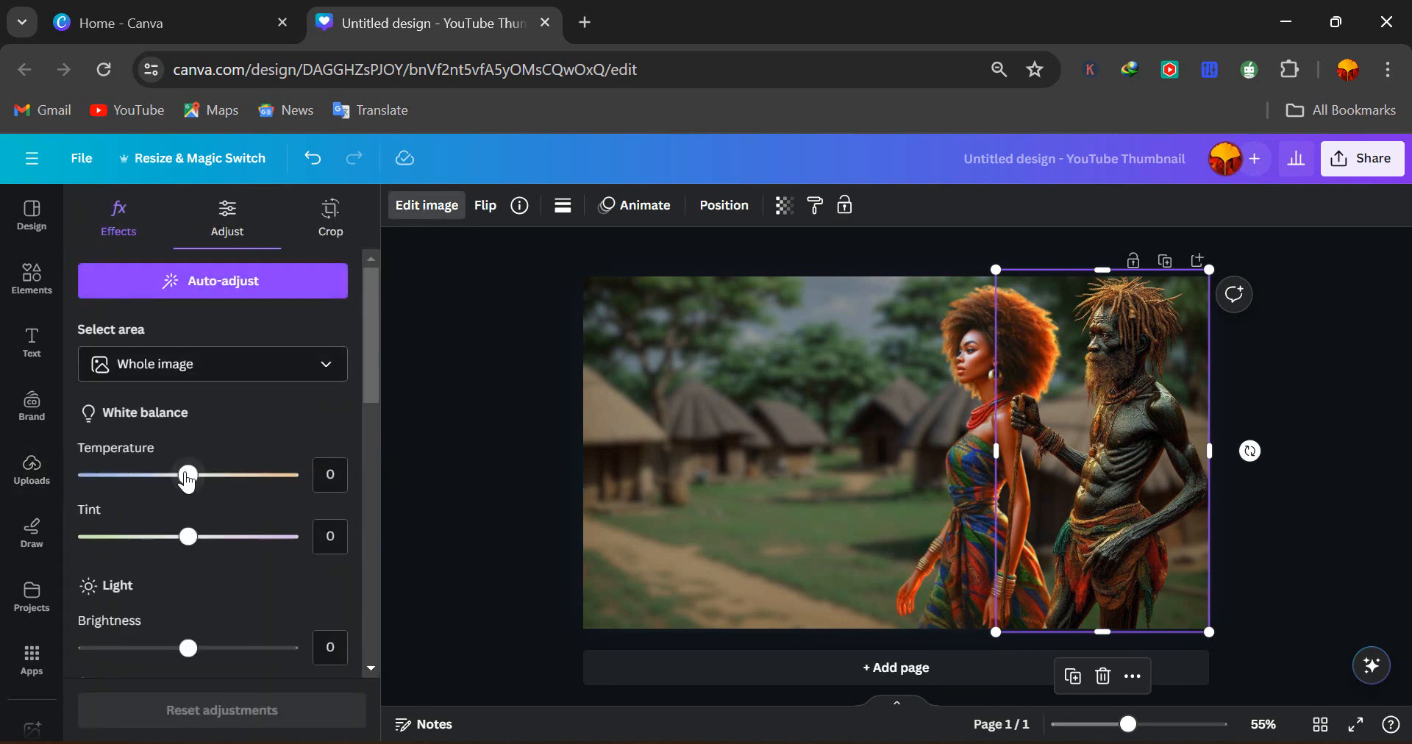
pyautogui.moveTo(186, 480); pyautogui.dragTo(222, 490)
pyautogui.scroll(-1, 163, 577)
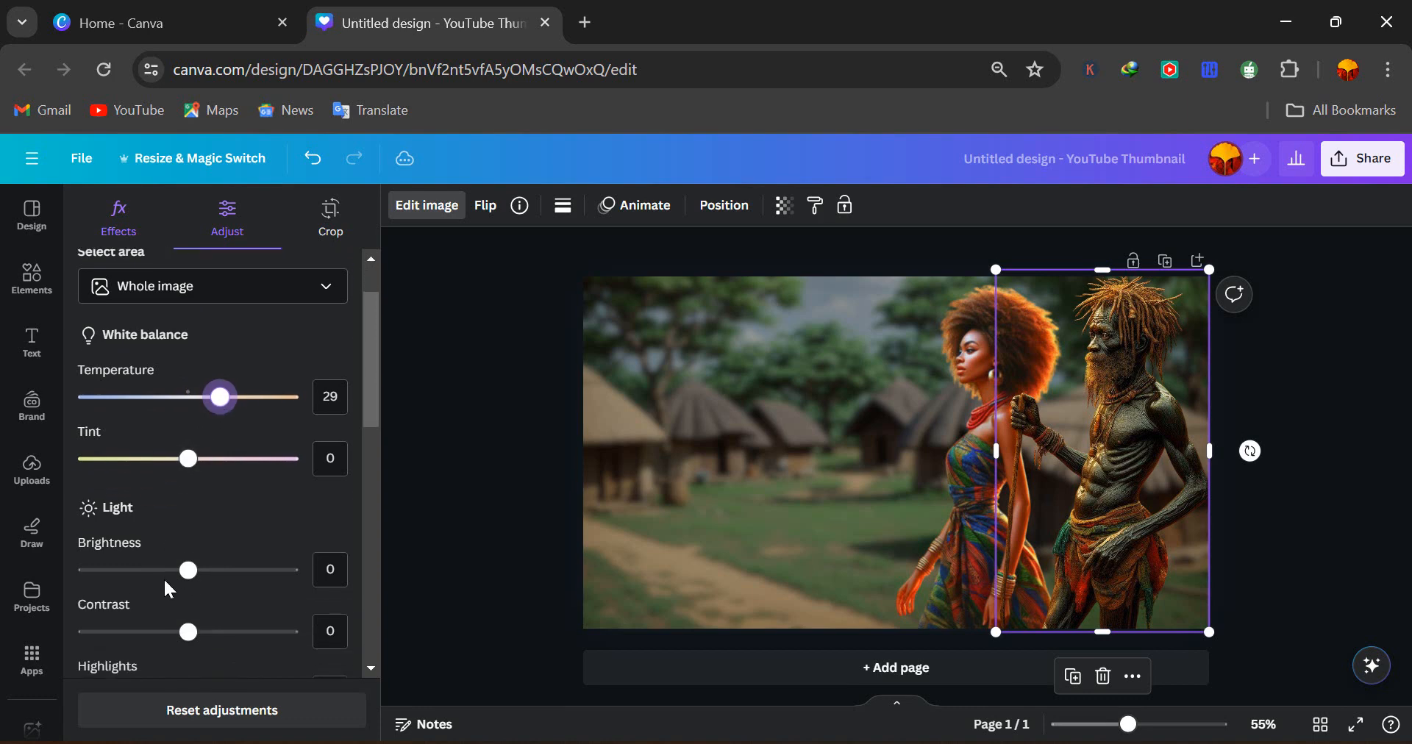
pyautogui.moveTo(192, 577); pyautogui.dragTo(183, 541)
pyautogui.scroll(-1, 198, 559)
pyautogui.scroll(-8, 182, 541)
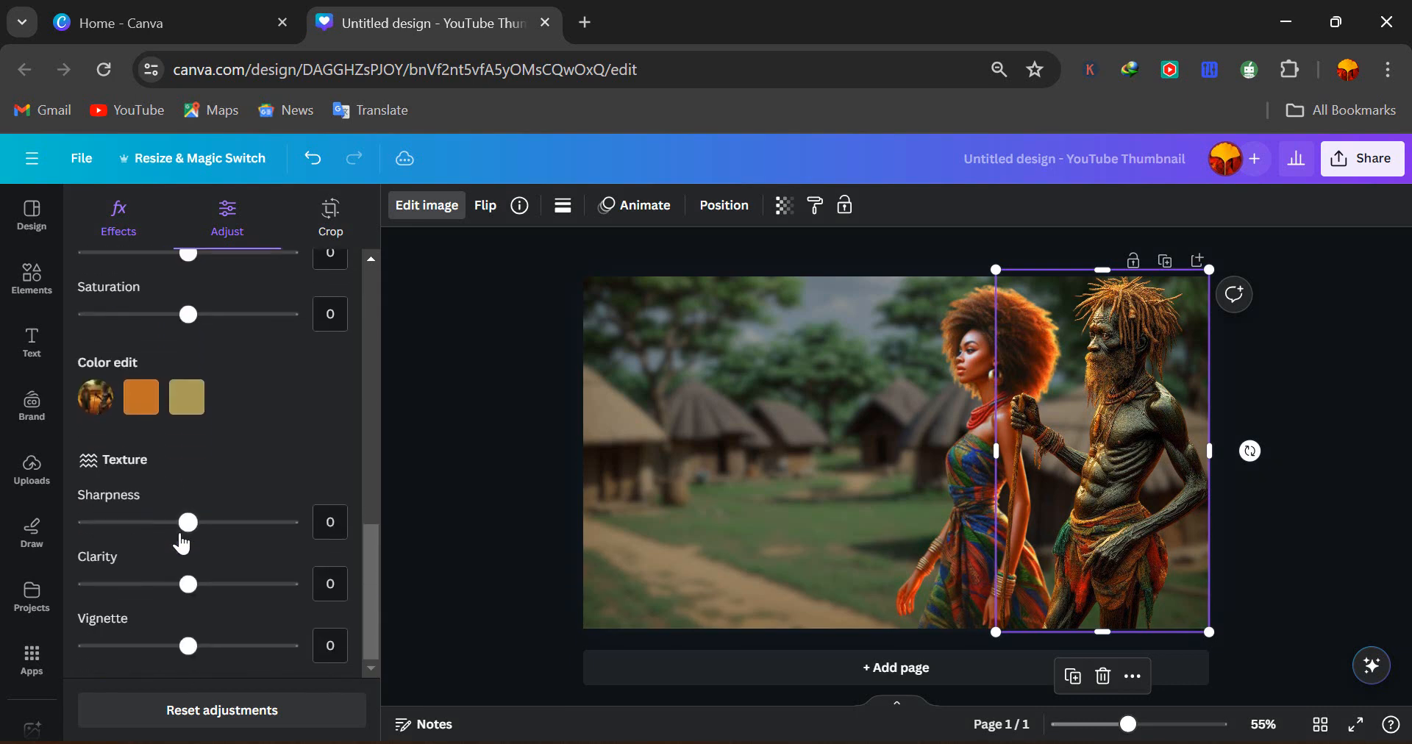
pyautogui.moveTo(192, 596); pyautogui.dragTo(211, 597)
pyautogui.moveTo(181, 534); pyautogui.dragTo(185, 528)
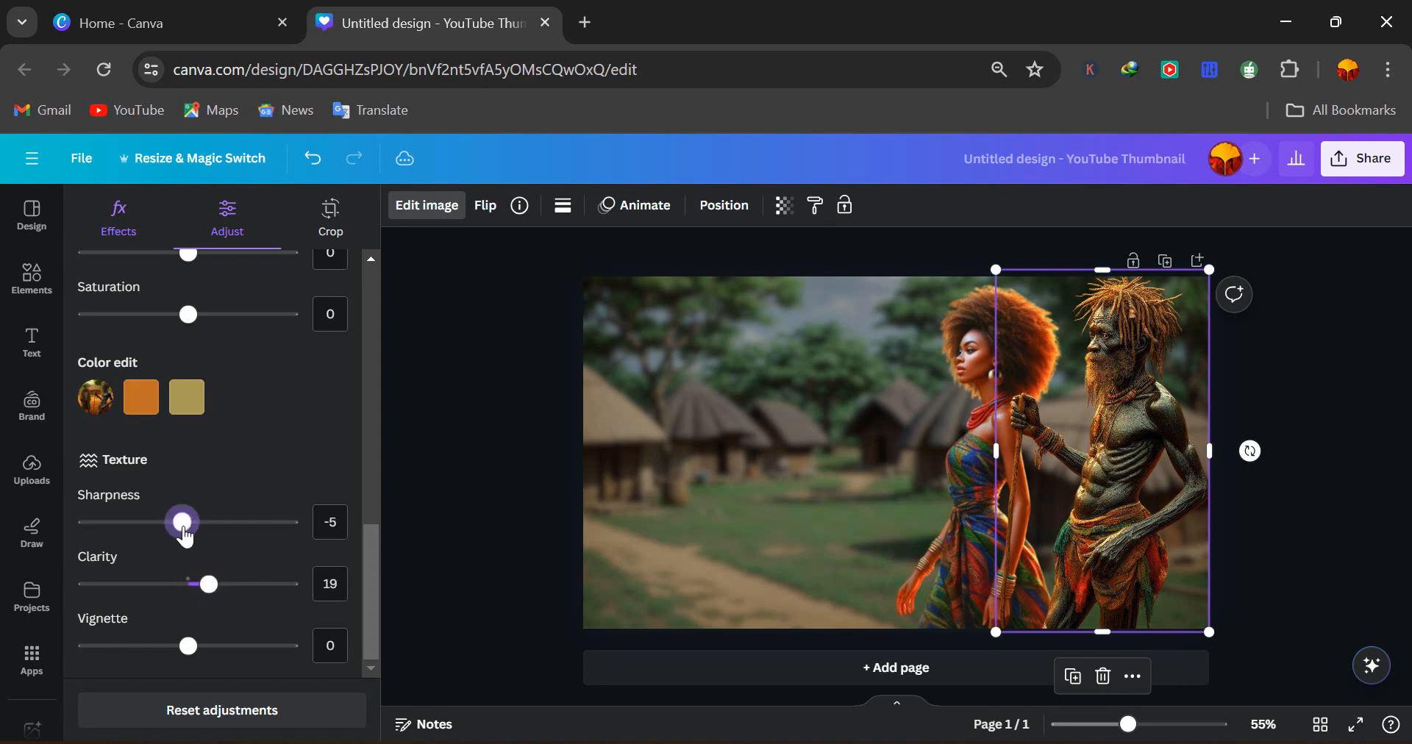
pyautogui.click(452, 391)
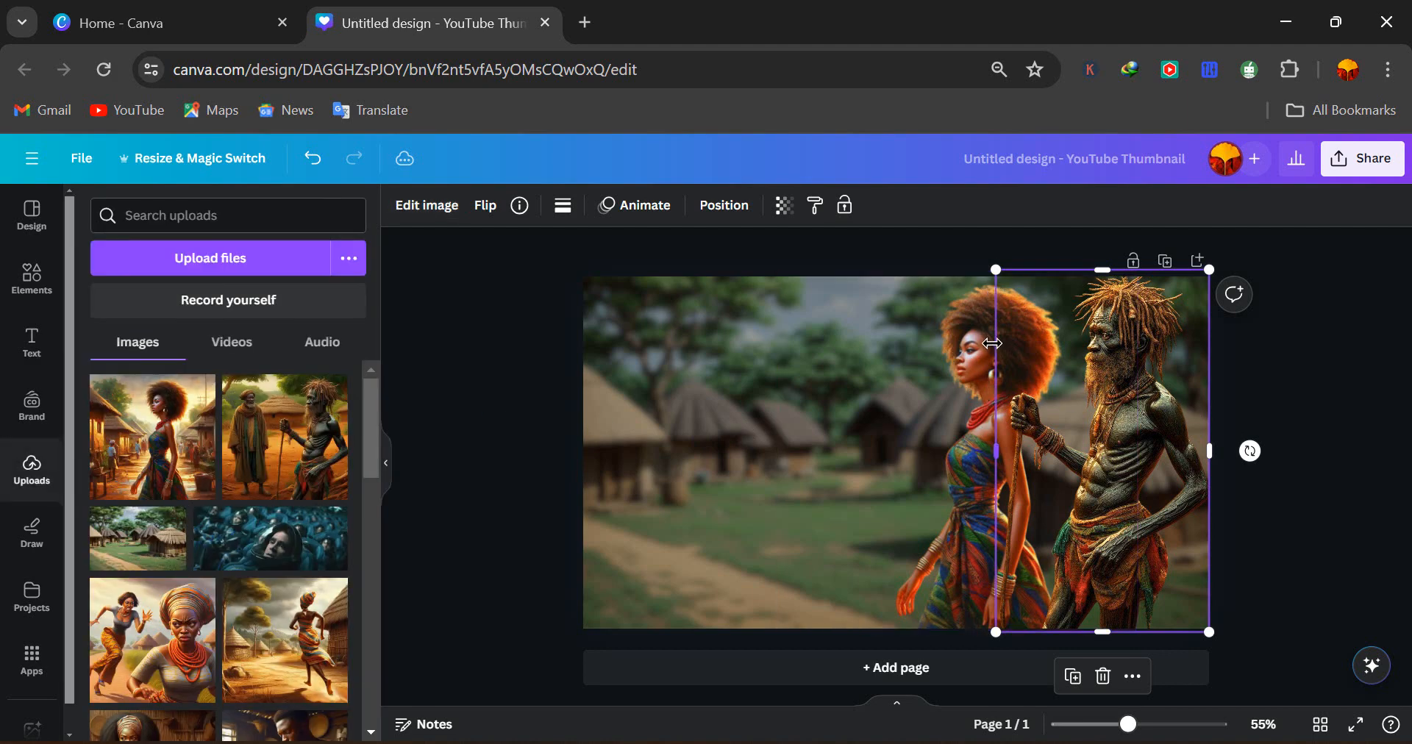
# Nudge the woman slightly further to the left
pyautogui.click(964, 343)
pyautogui.moveTo(966, 345)
pyautogui.mouseDown()
pyautogui.moveTo(945, 344)
pyautogui.moveTo(960, 342)
pyautogui.mouseUp()
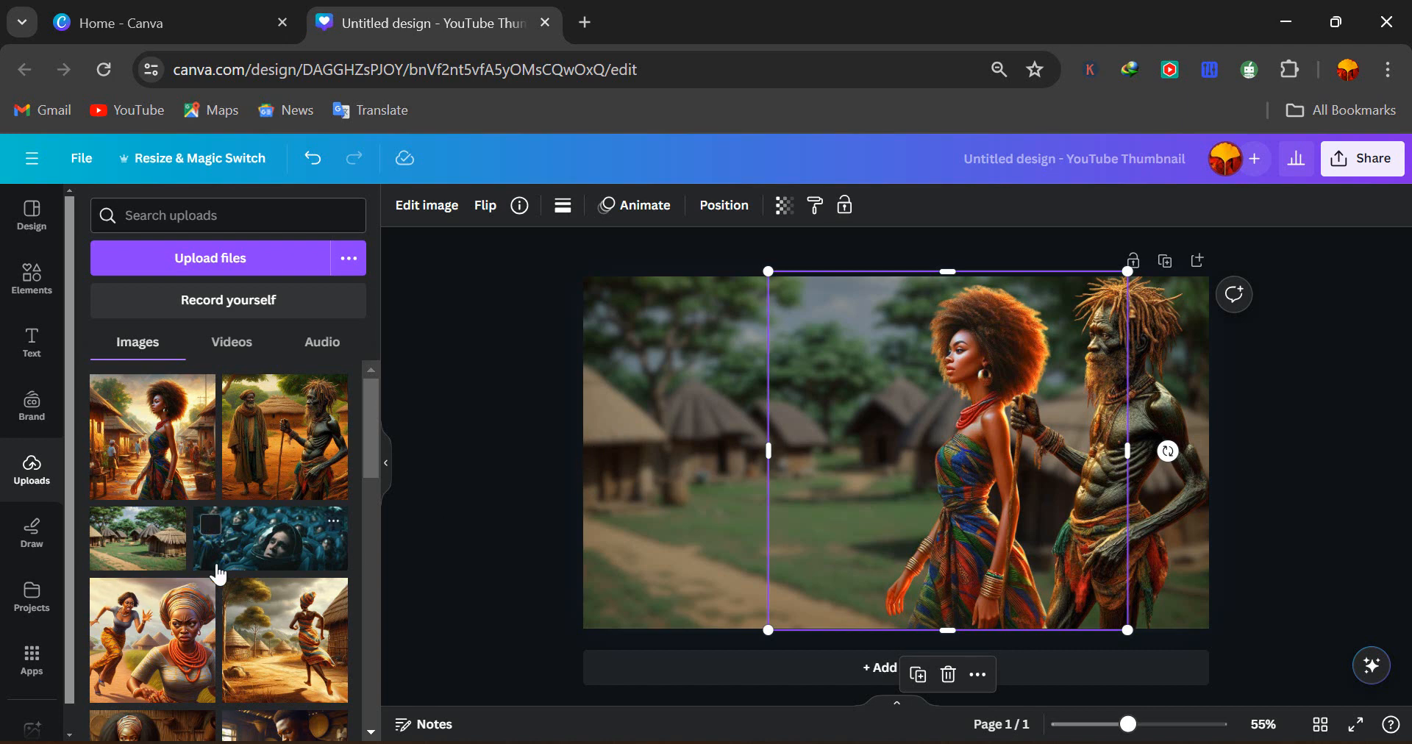
# Browse the uploaded images for another character to add
pyautogui.scroll(-3, 218, 573)
pyautogui.scroll(-5, 218, 573)
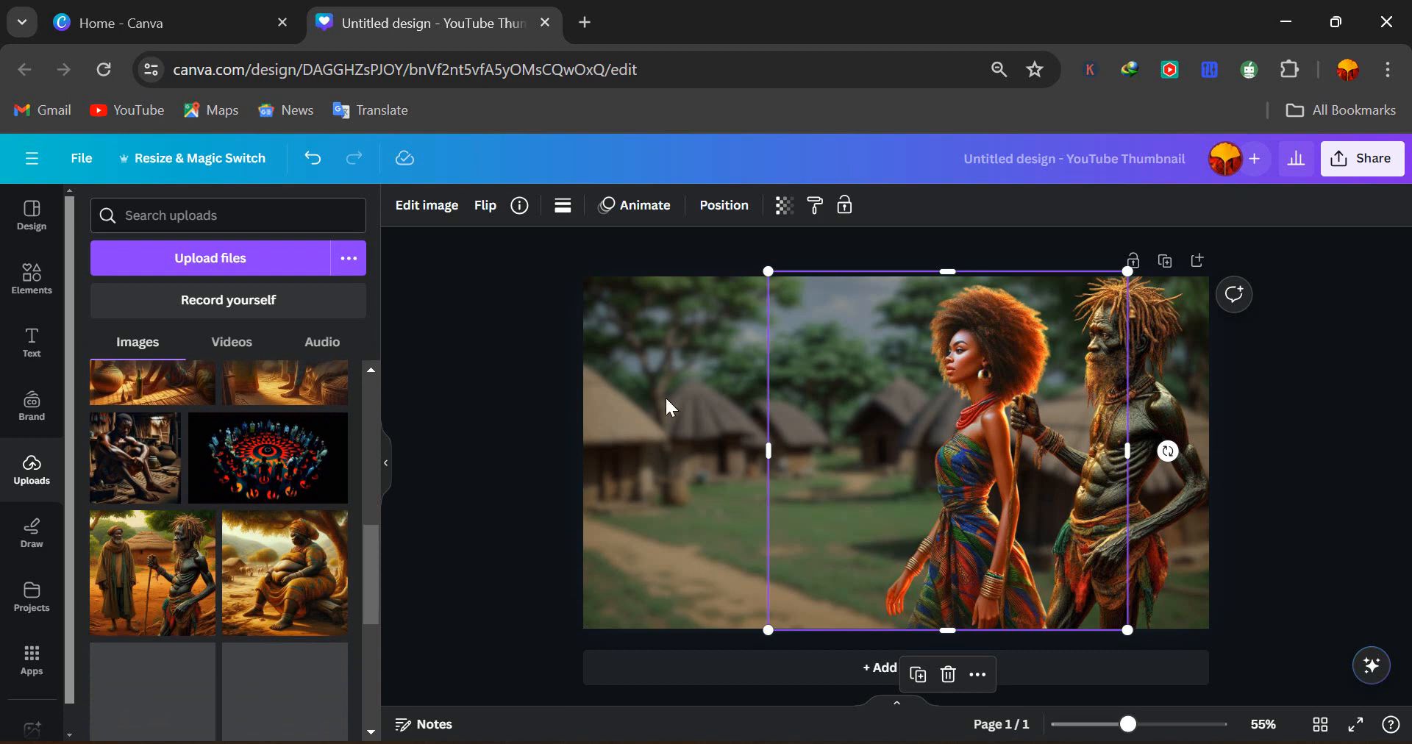
pyautogui.scroll(-2, 282, 544)
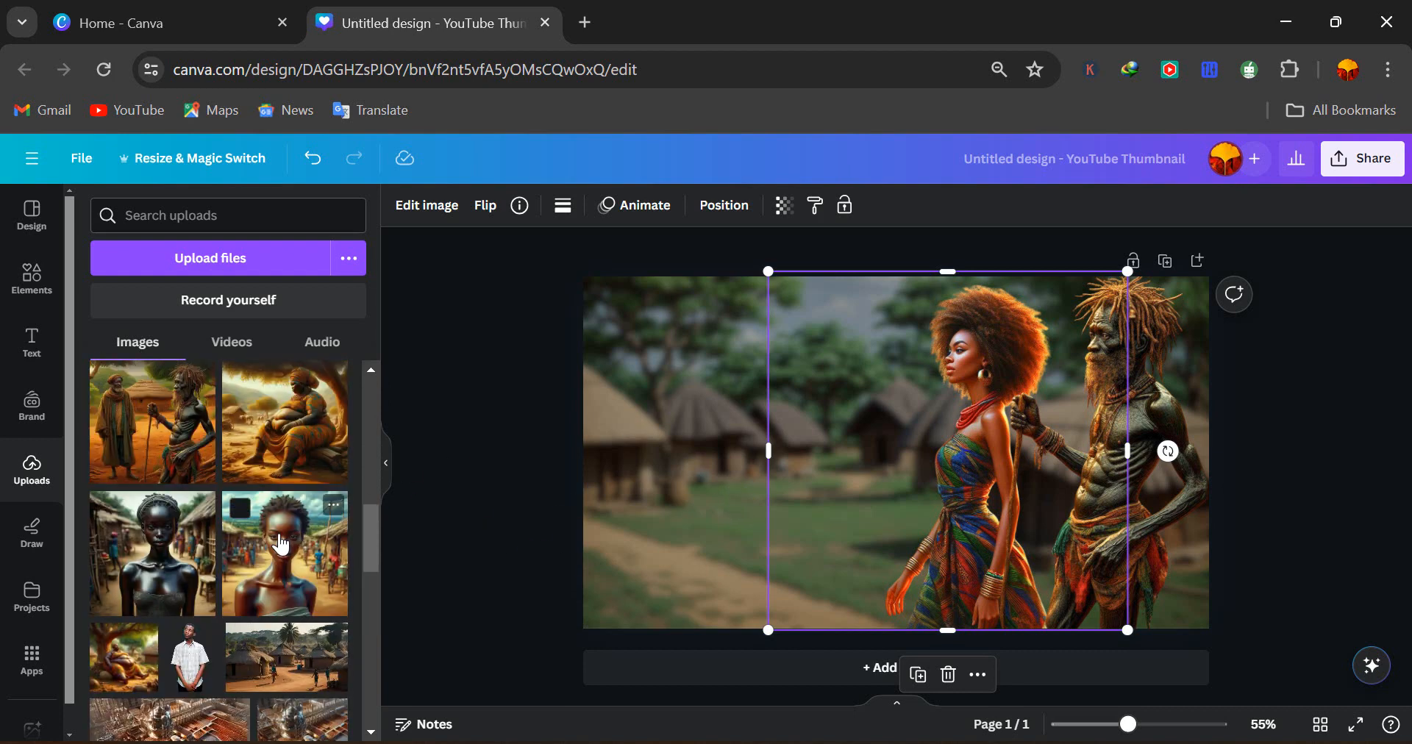
pyautogui.scroll(-5, 282, 544)
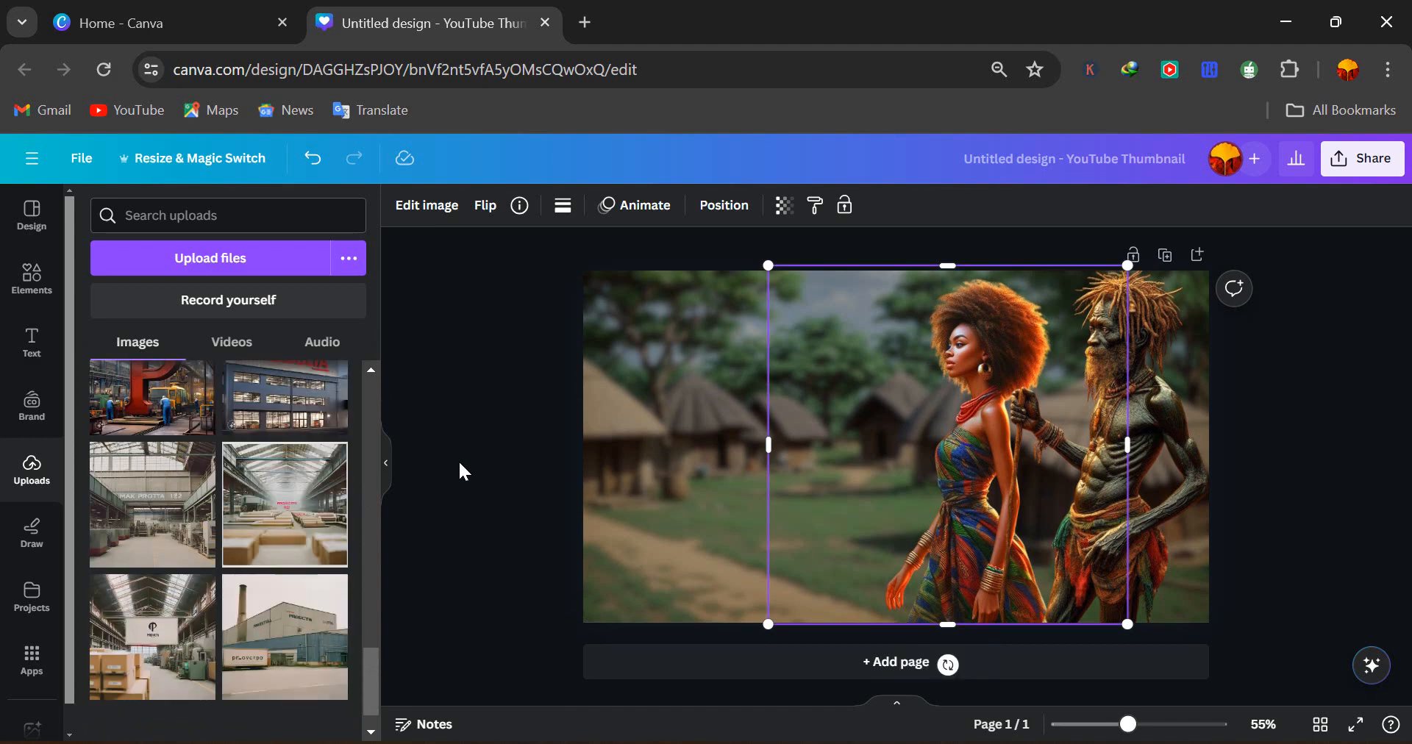
pyautogui.scroll(-1, 247, 521)
pyautogui.scroll(10, 247, 521)
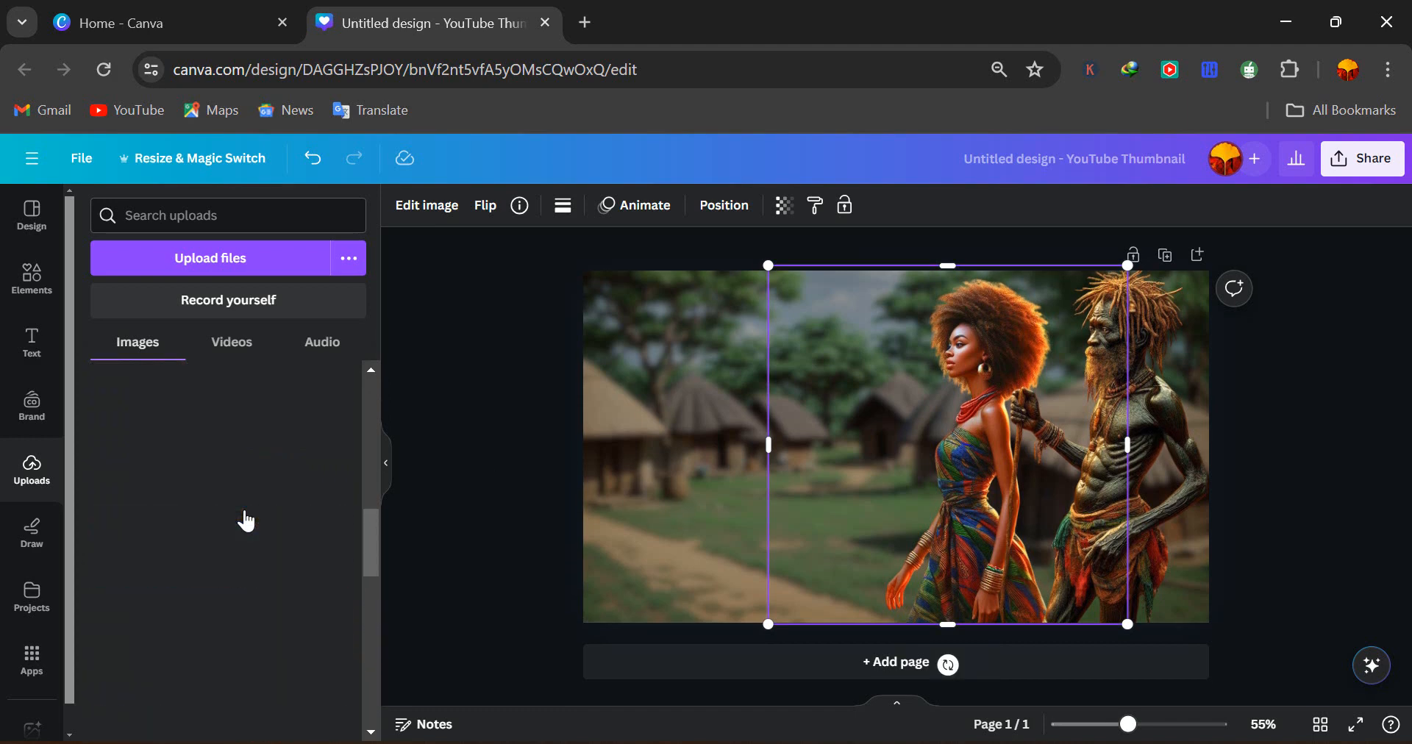
pyautogui.scroll(-3, 247, 521)
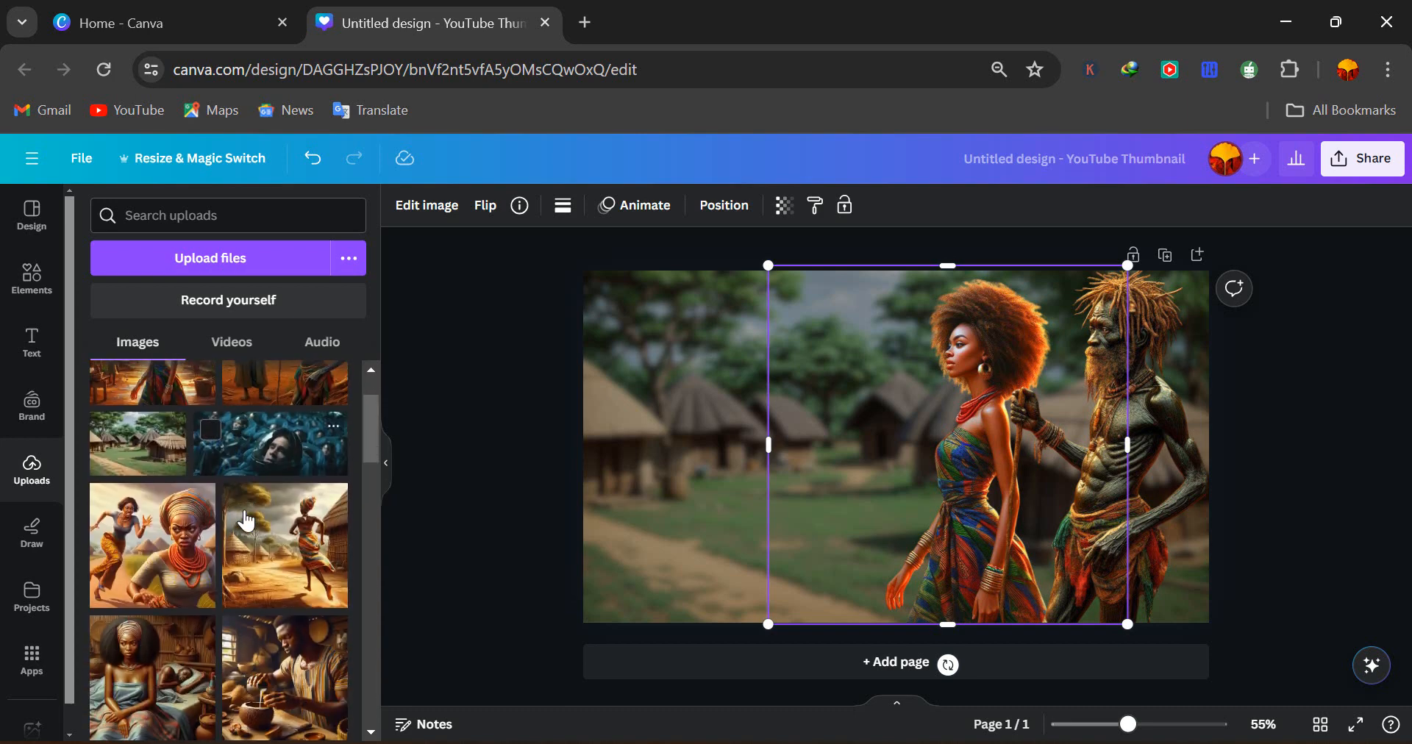
pyautogui.scroll(3, 247, 520)
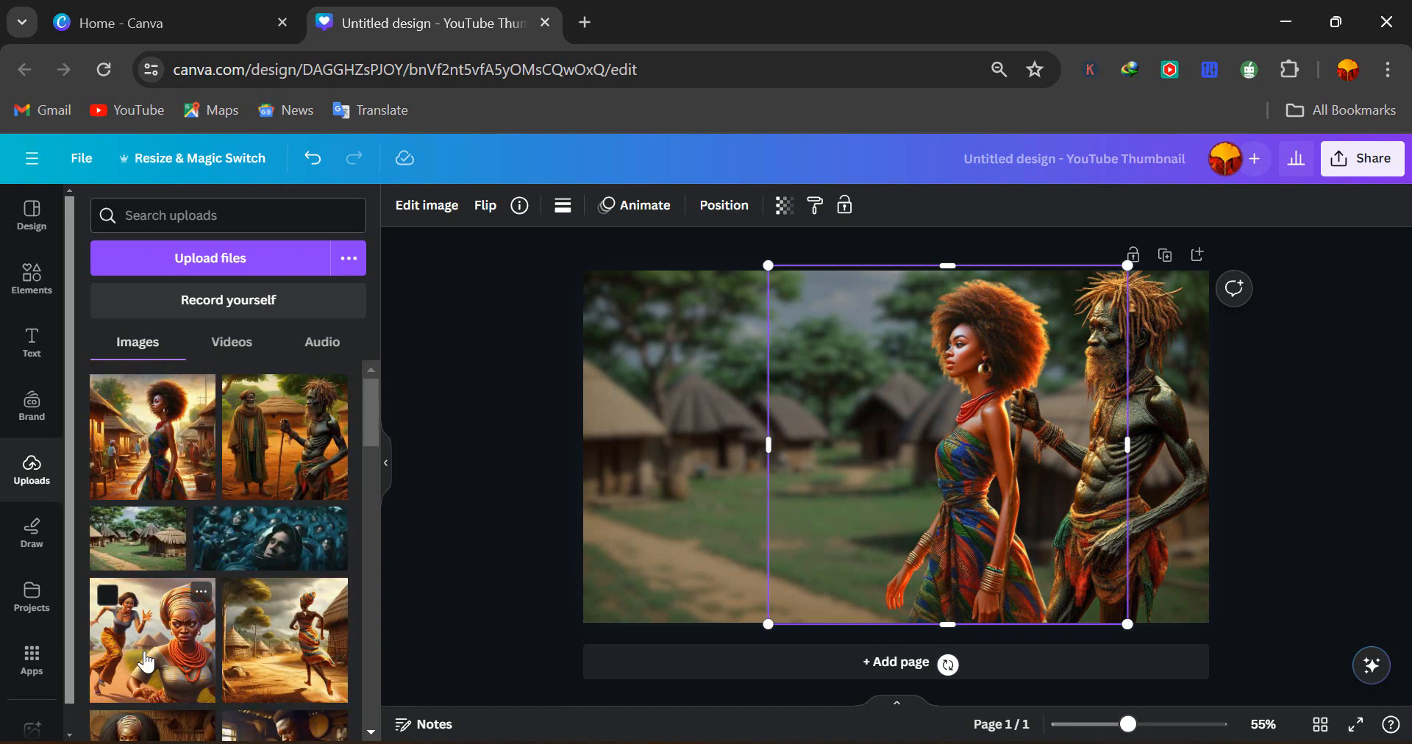
# Add the running women image and enlarge it to about the full page height
pyautogui.click(146, 662)
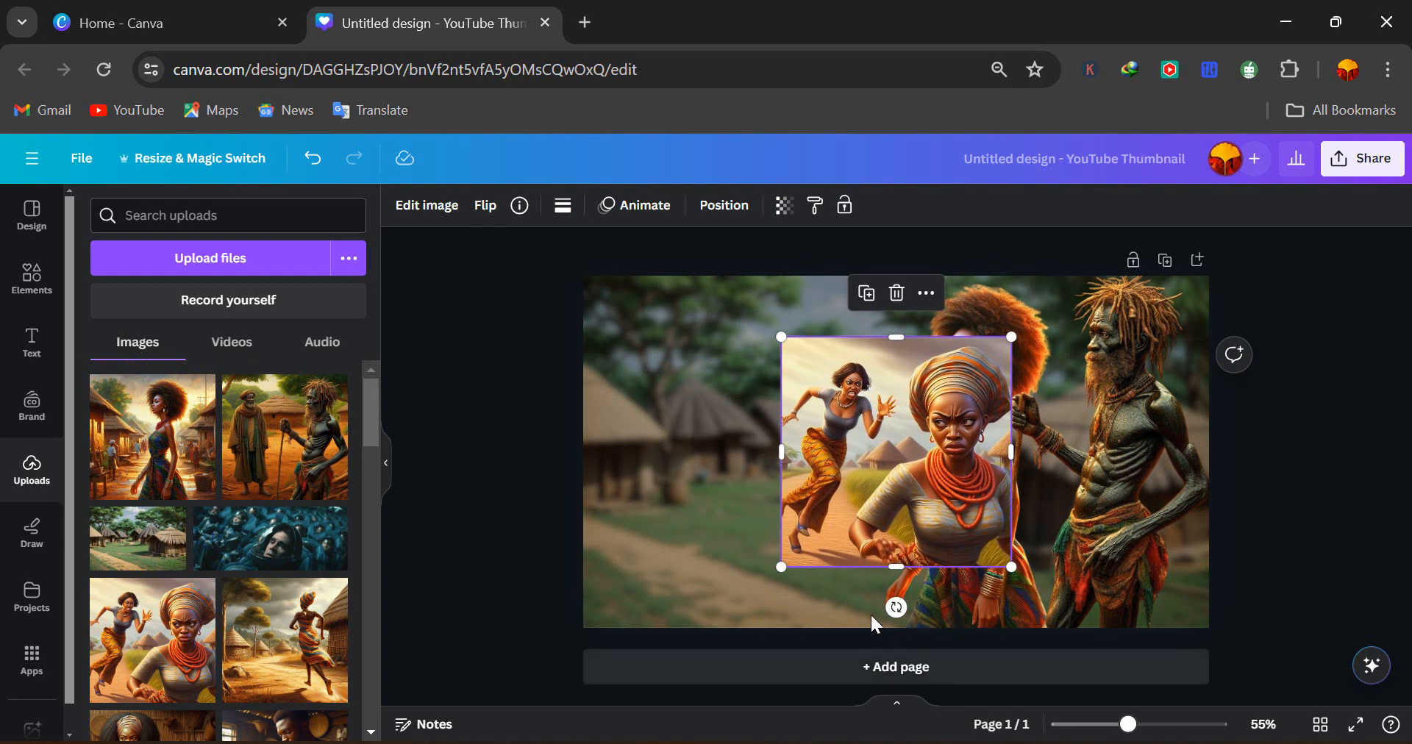
pyautogui.moveTo(780, 567); pyautogui.dragTo(693, 648)
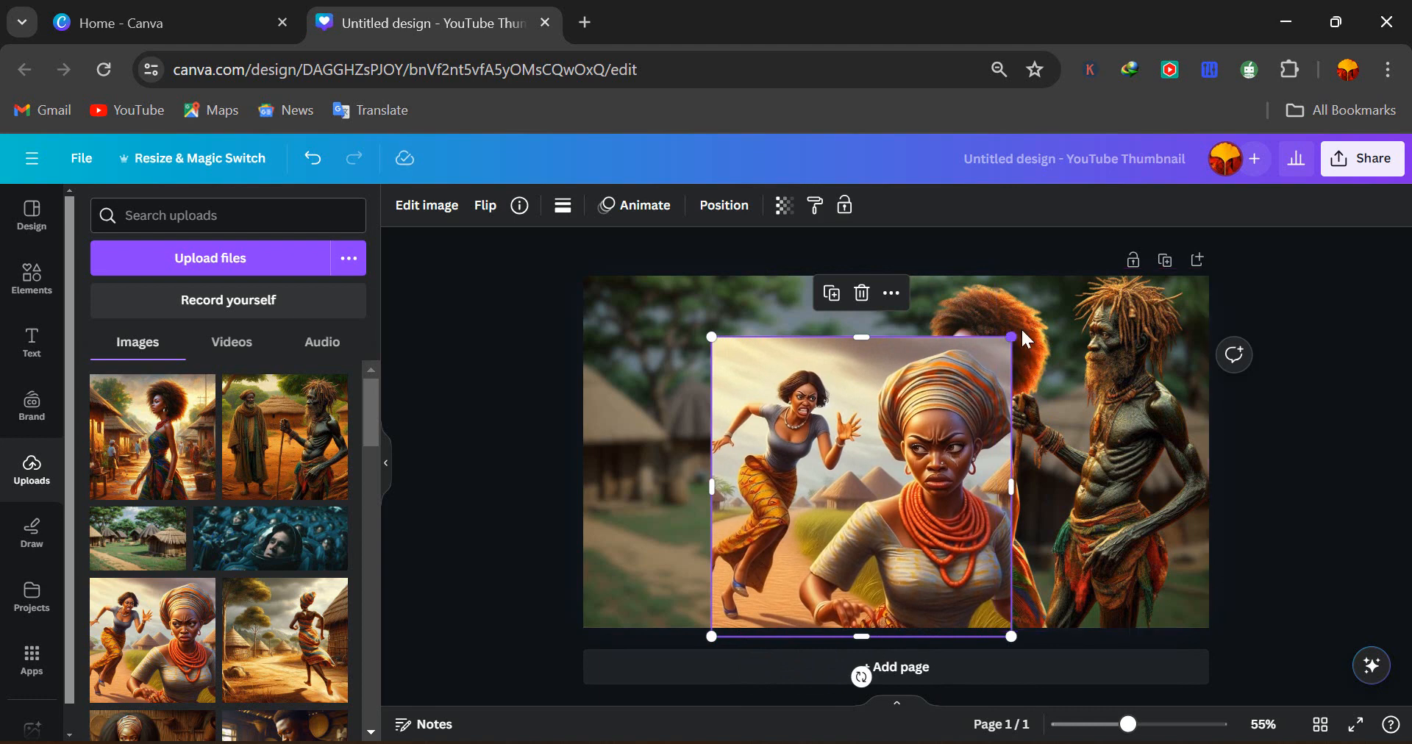
pyautogui.moveTo(1014, 339); pyautogui.dragTo(1081, 270)
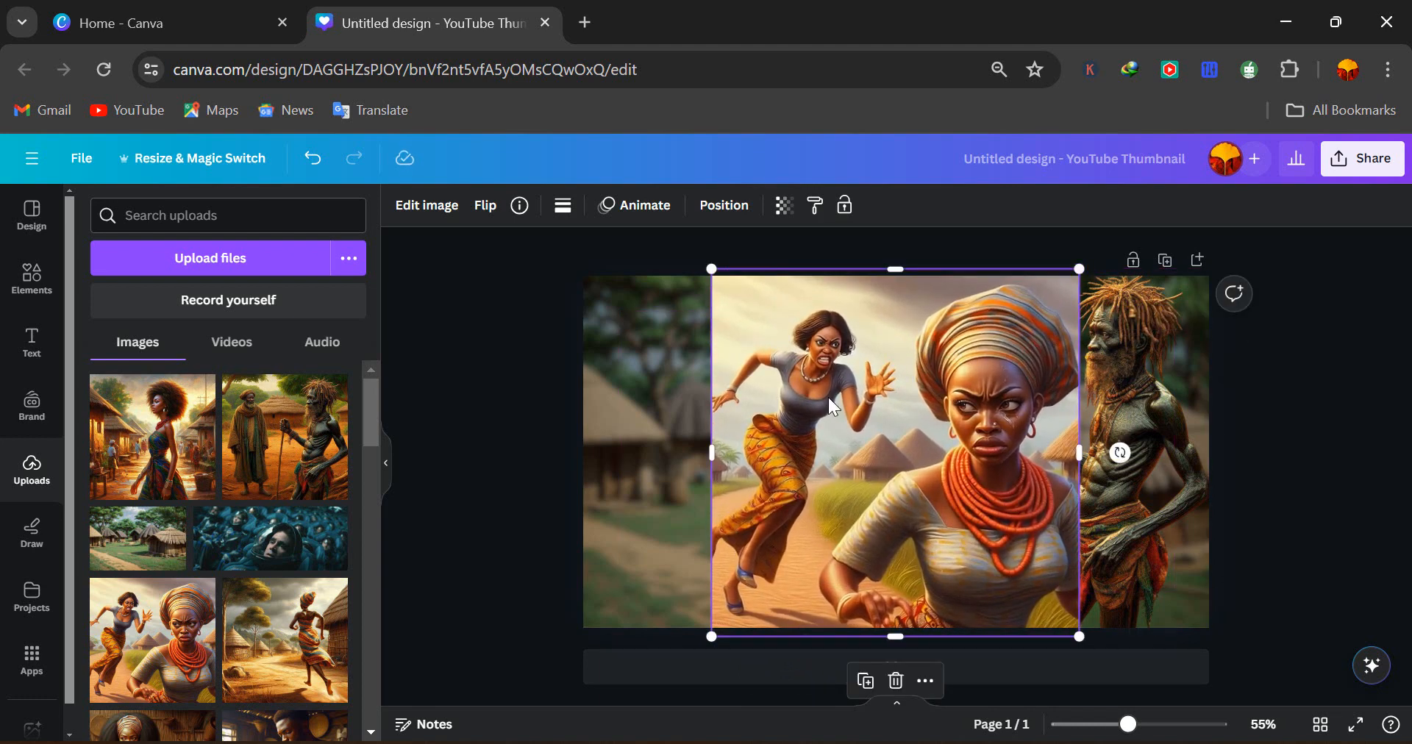
pyautogui.moveTo(882, 459); pyautogui.dragTo(752, 465)
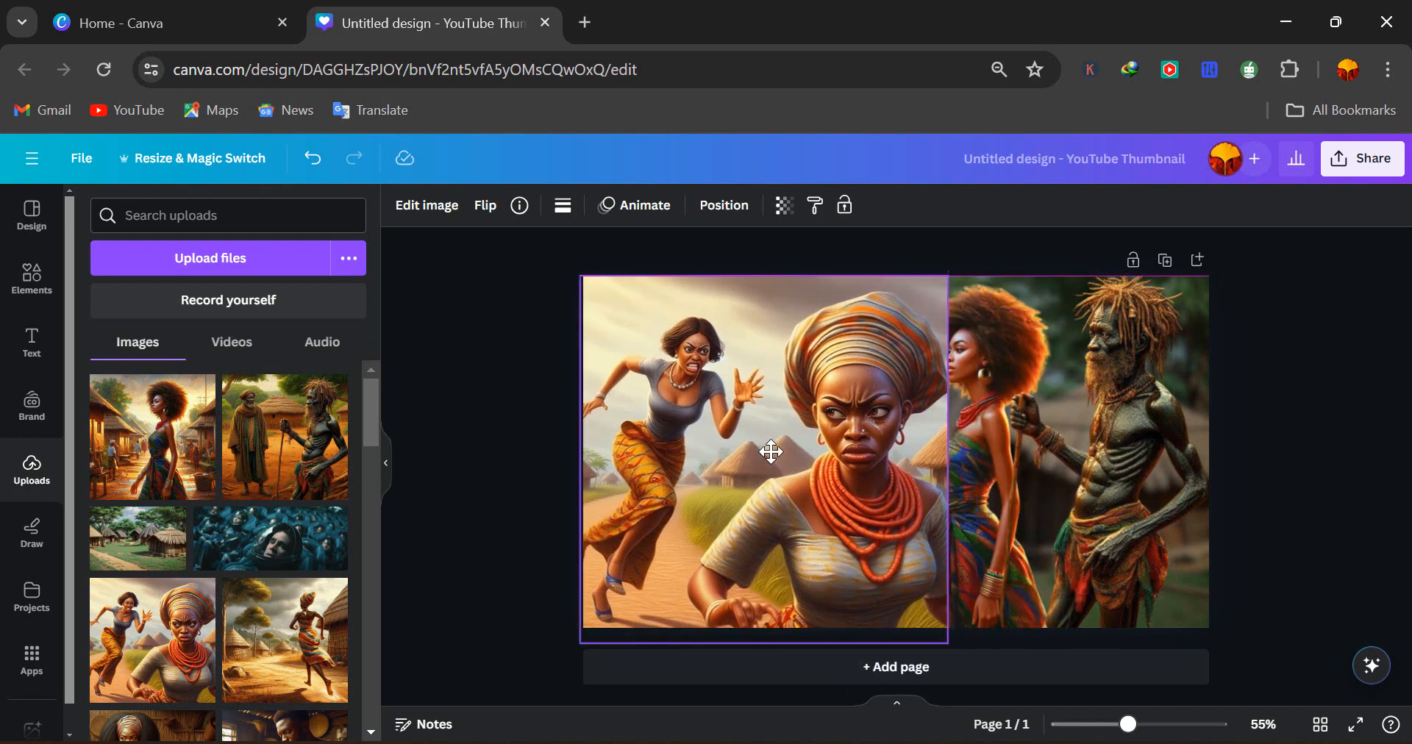
# Flip the running women image horizontally, shrink it into the lower-left corner, then delete it
pyautogui.click(417, 206)
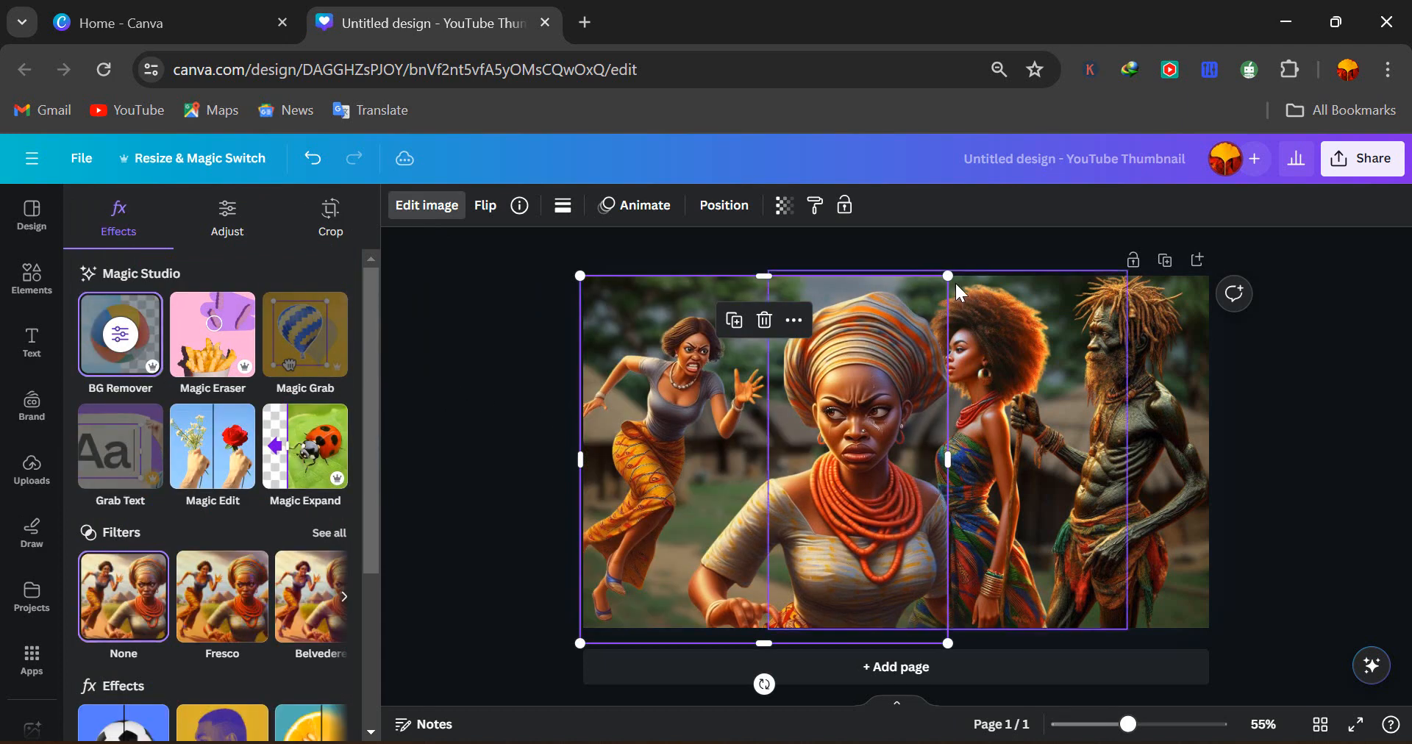
pyautogui.moveTo(947, 275); pyautogui.dragTo(871, 361)
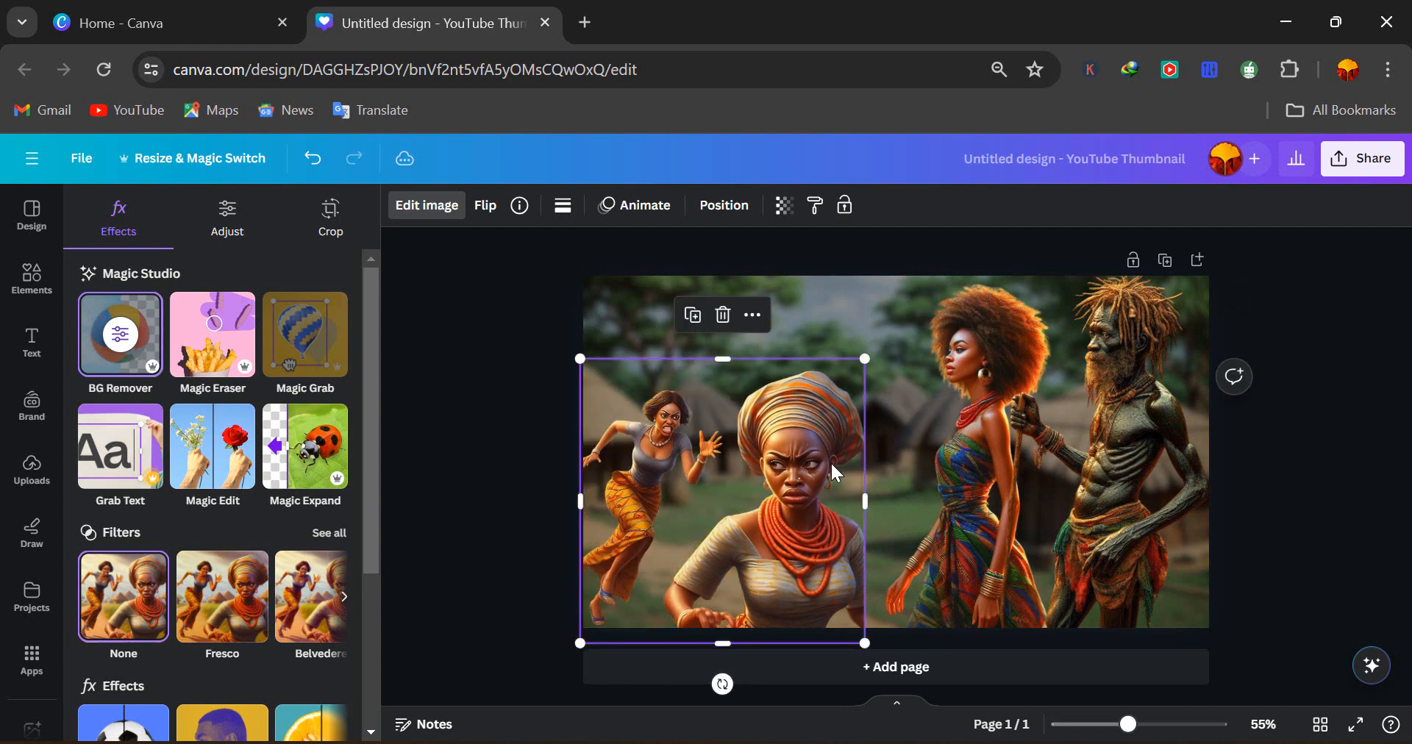
pyautogui.click(484, 205)
pyautogui.click(527, 254)
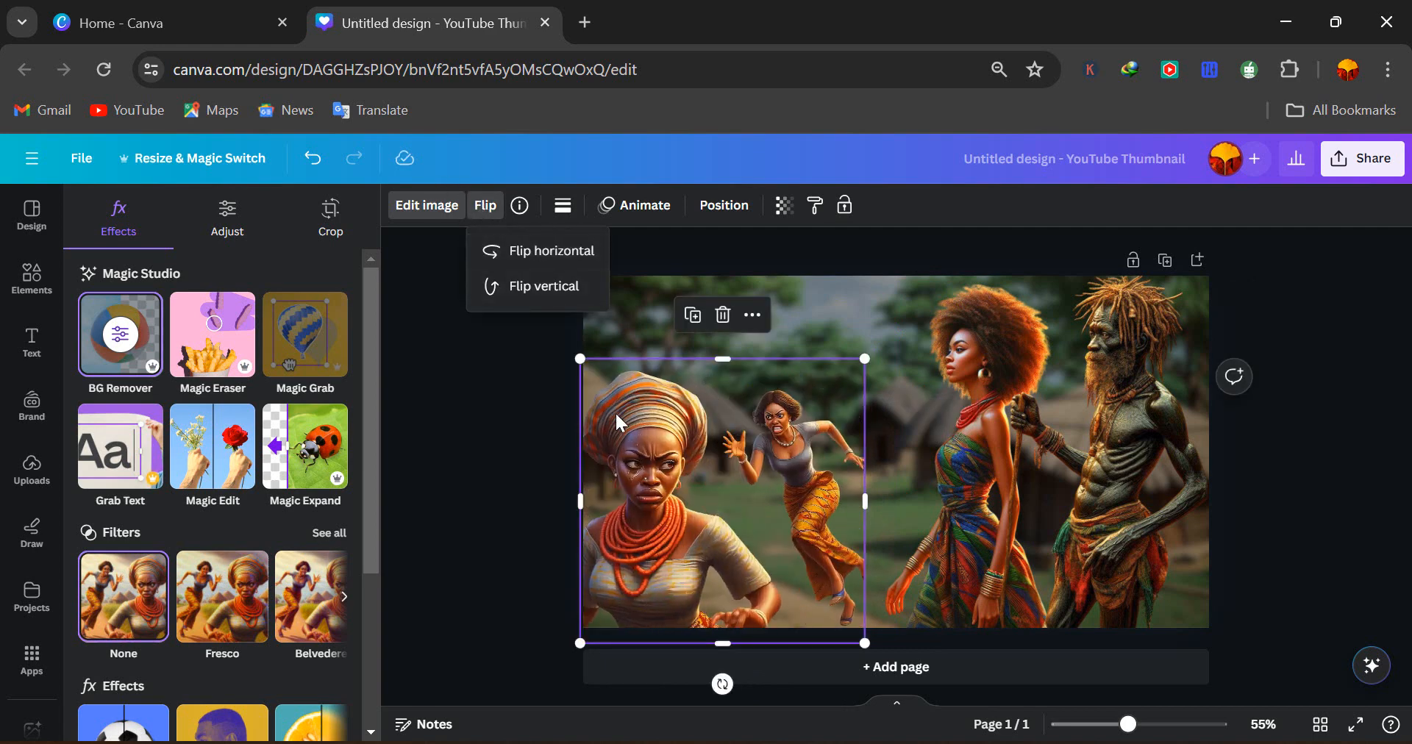
pyautogui.moveTo(864, 359); pyautogui.dragTo(783, 433)
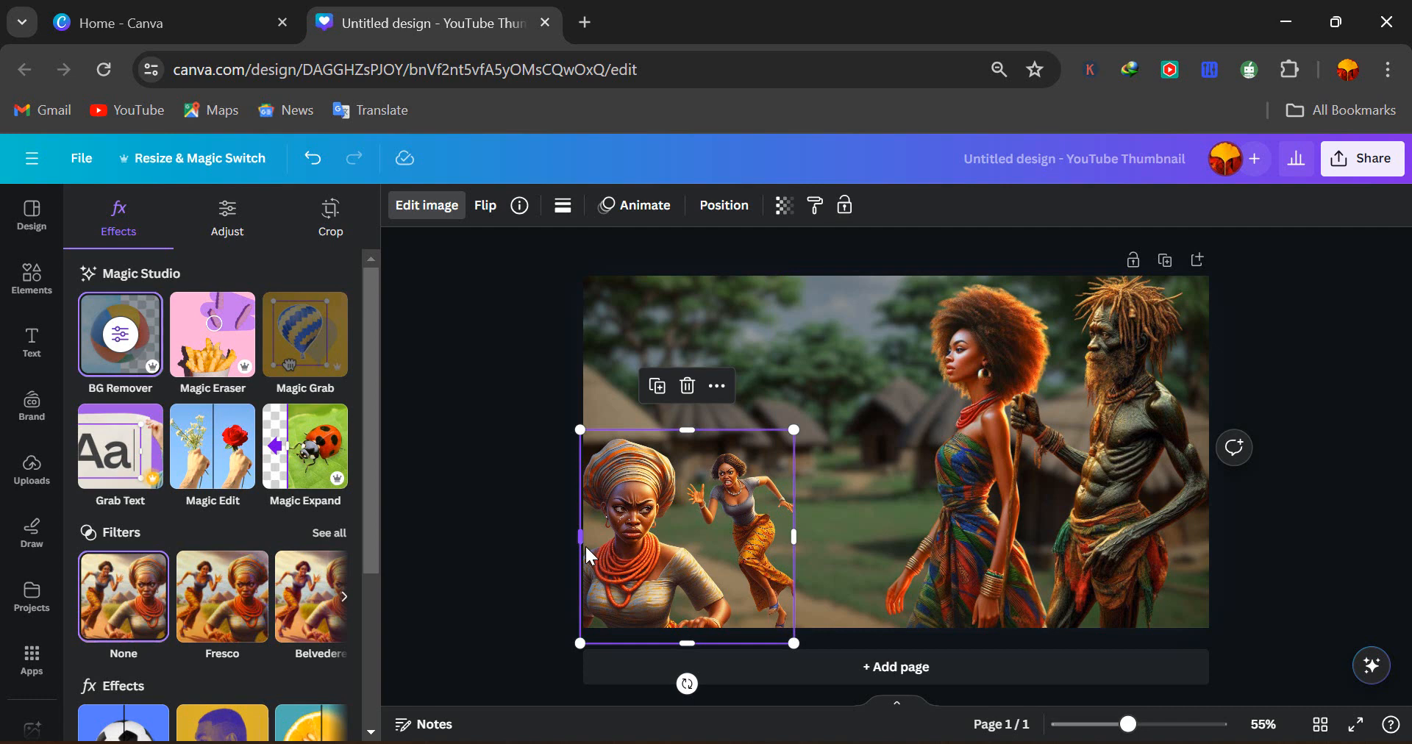
pyautogui.press('Delete')
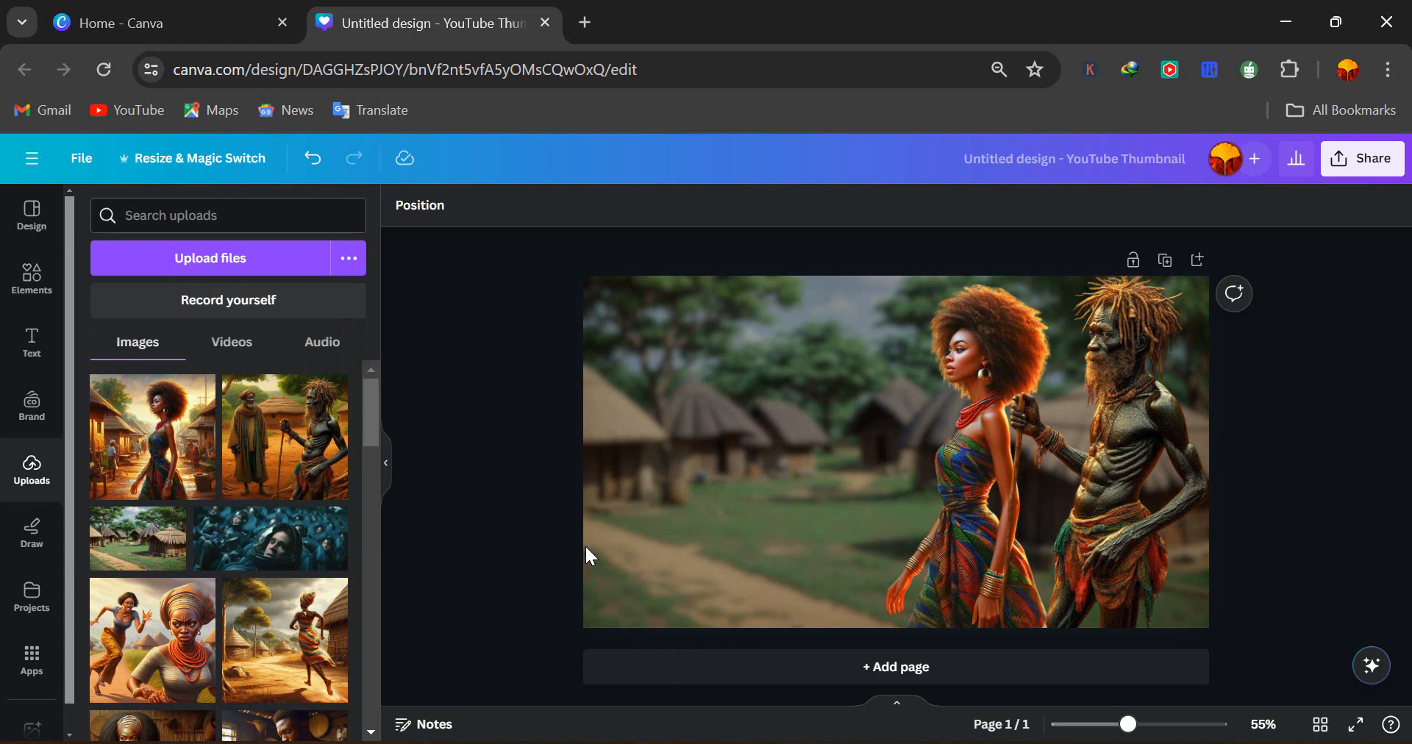
# Add a heading and enter the title text "Adanne got married to the Mad Man"
pyautogui.click(31, 340)
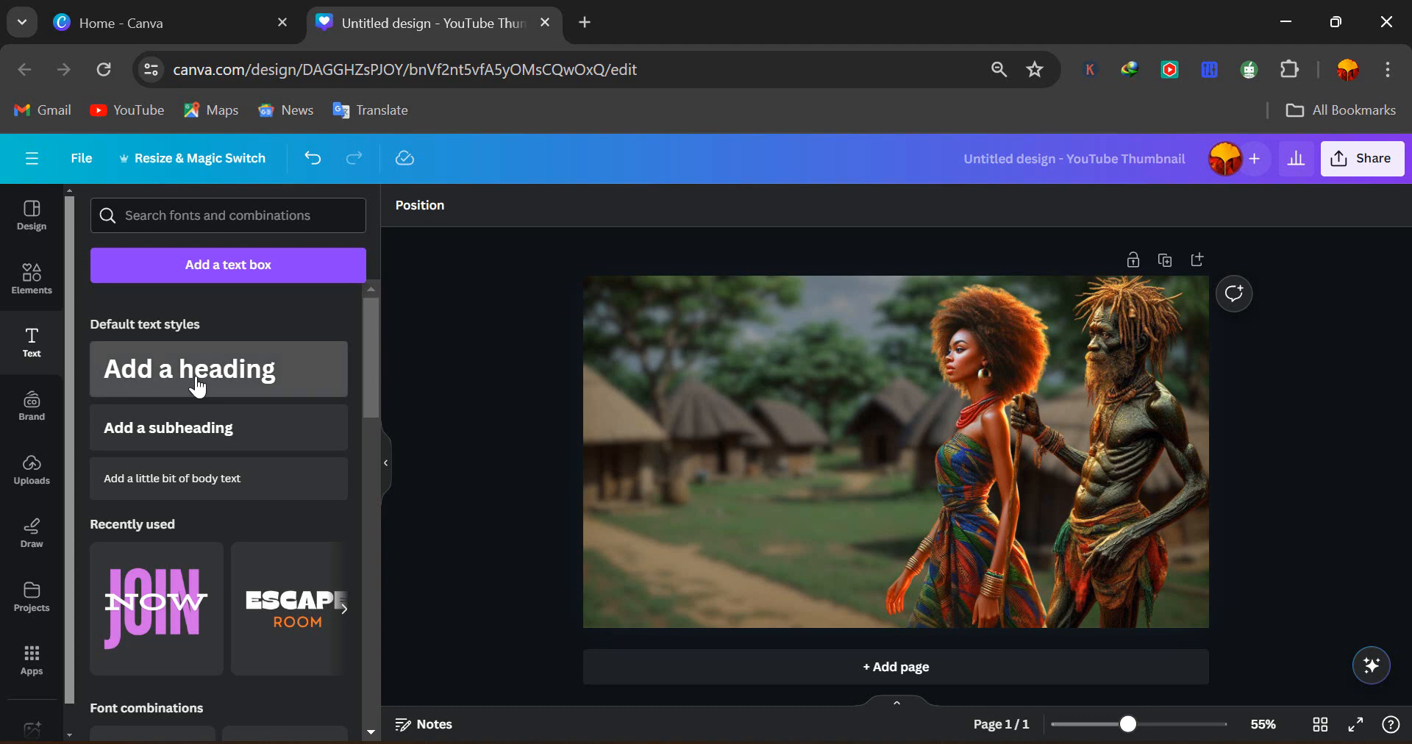
pyautogui.click(197, 387)
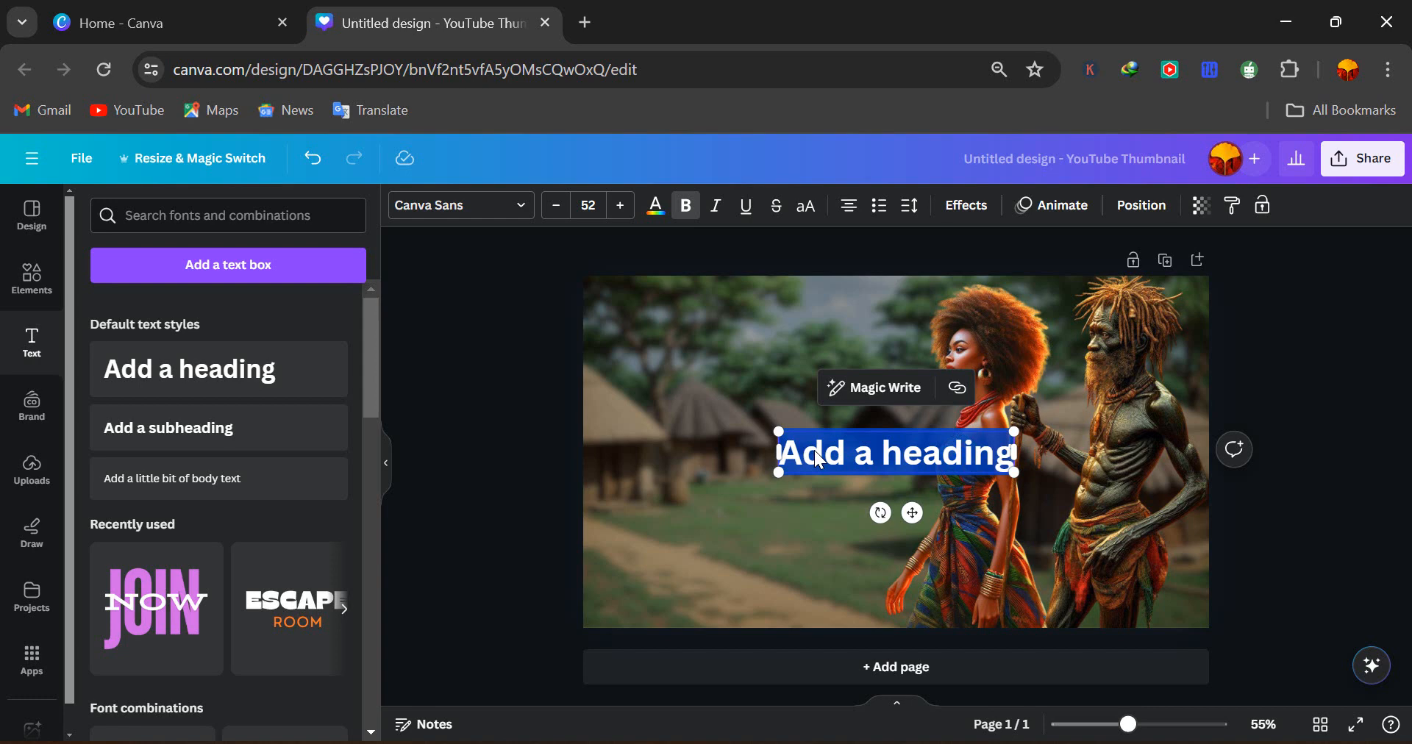
pyautogui.write('the')
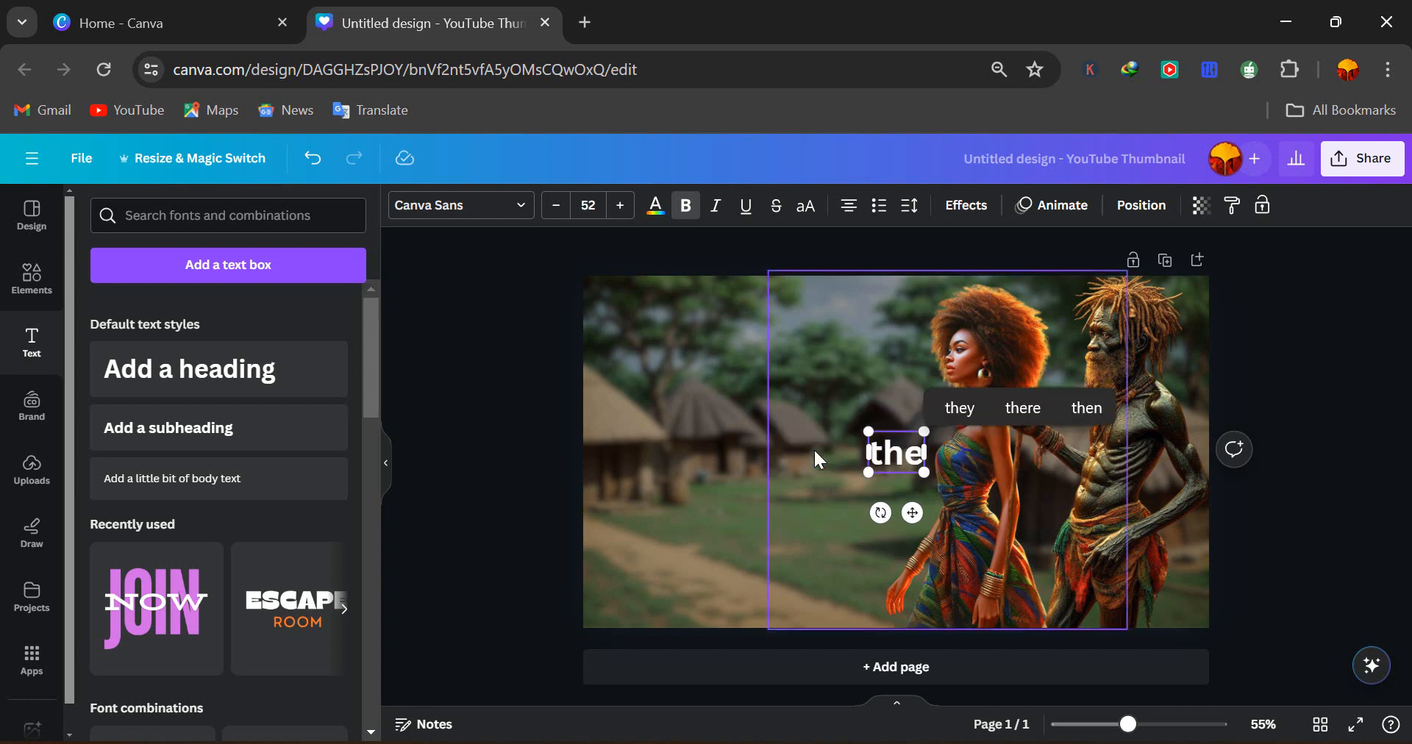
pyautogui.press('BackSpace')
pyautogui.press('BackSpace')
pyautogui.press('BackSpace')
pyautogui.write('The')
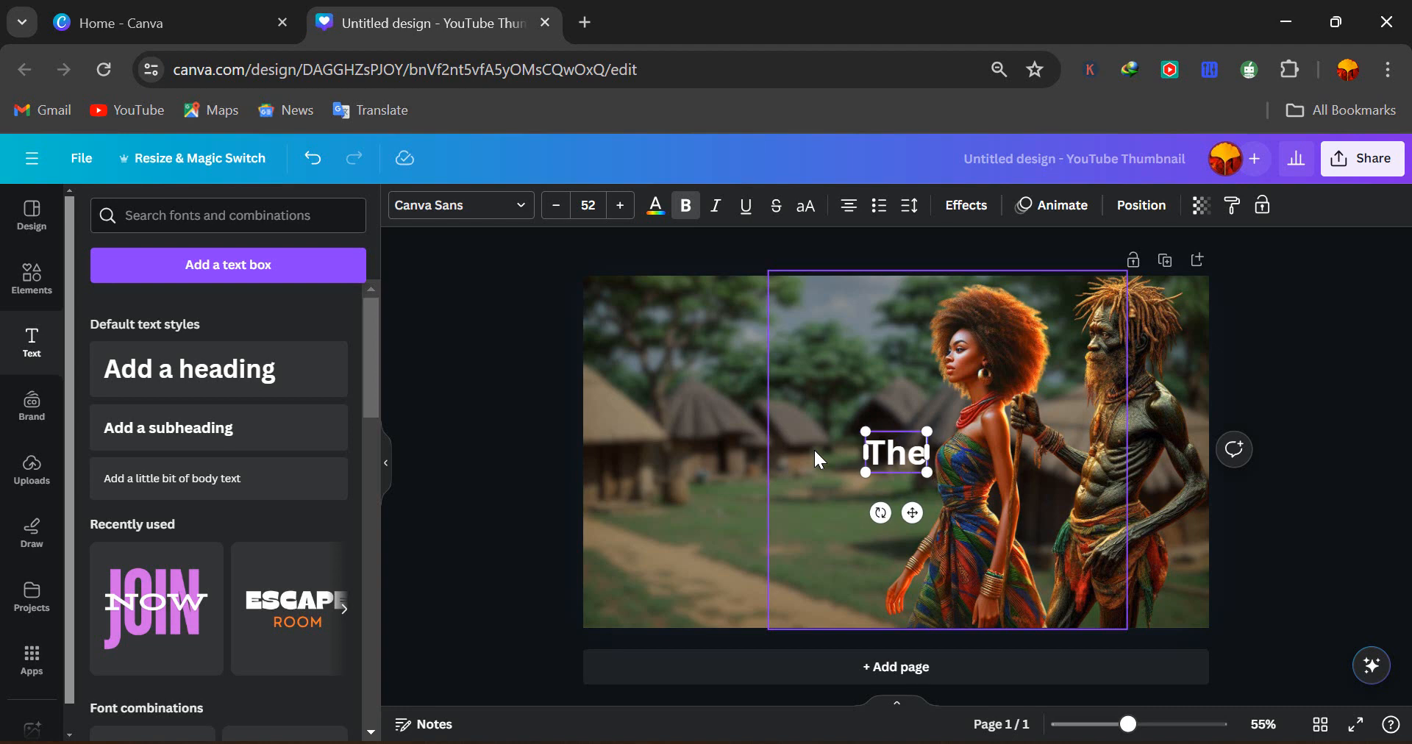
pyautogui.press('BackSpace')
pyautogui.press('BackSpace')
pyautogui.press('BackSpace')
pyautogui.write('A')
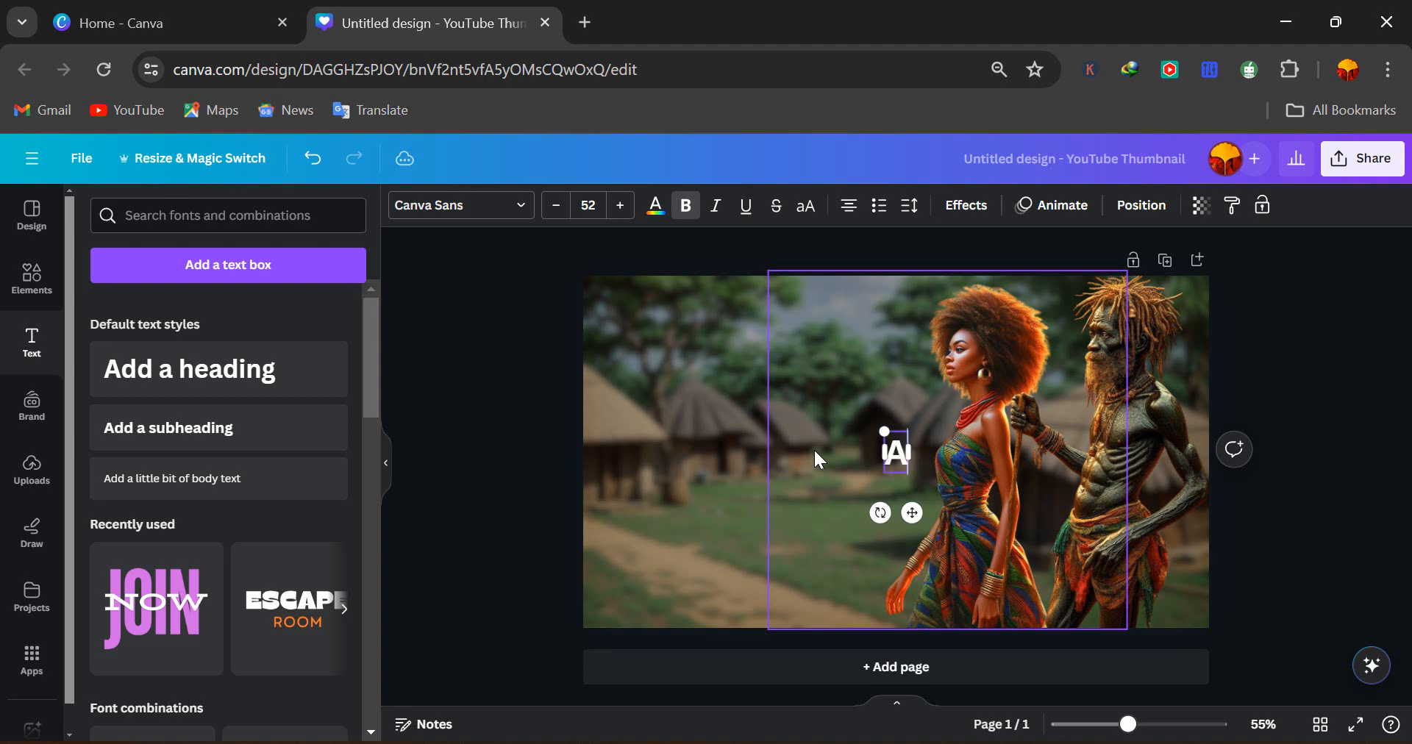
pyautogui.write('danne got')
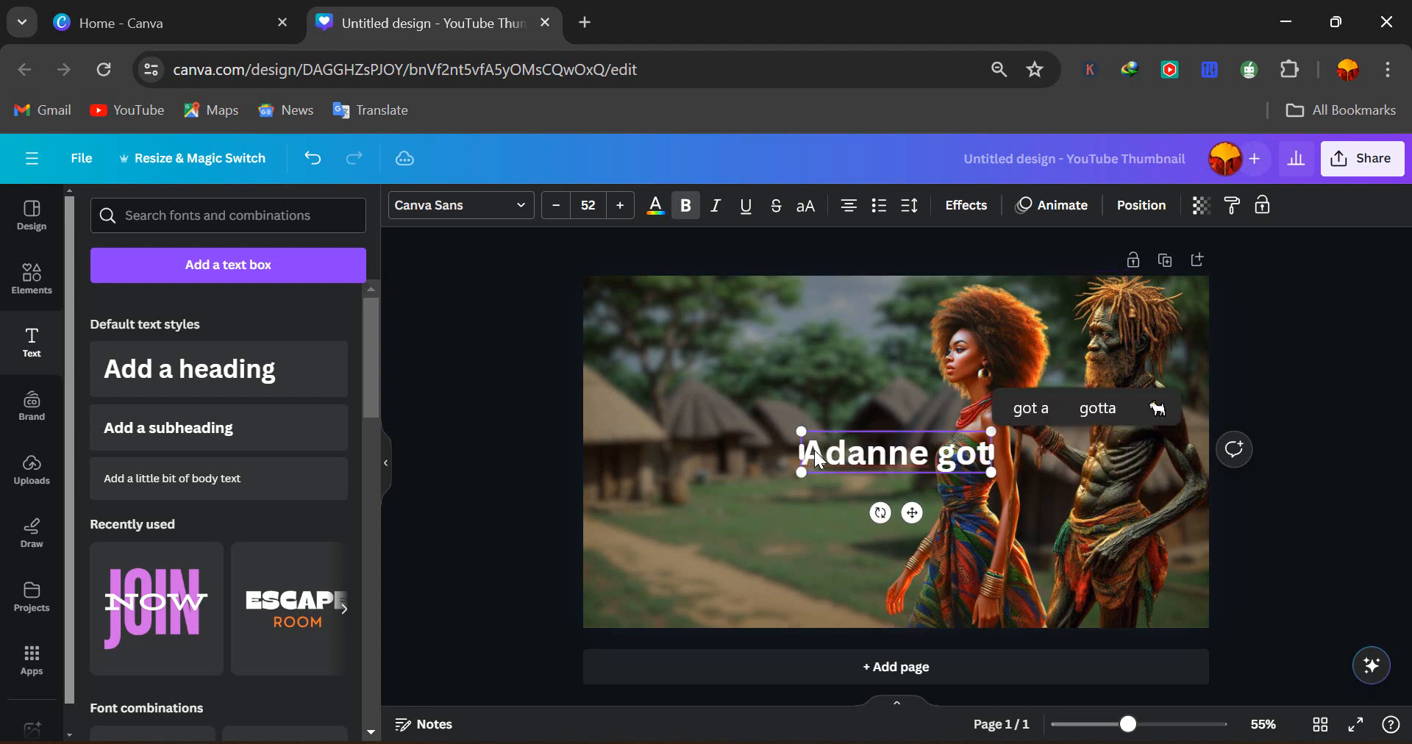
pyautogui.write(' marri')
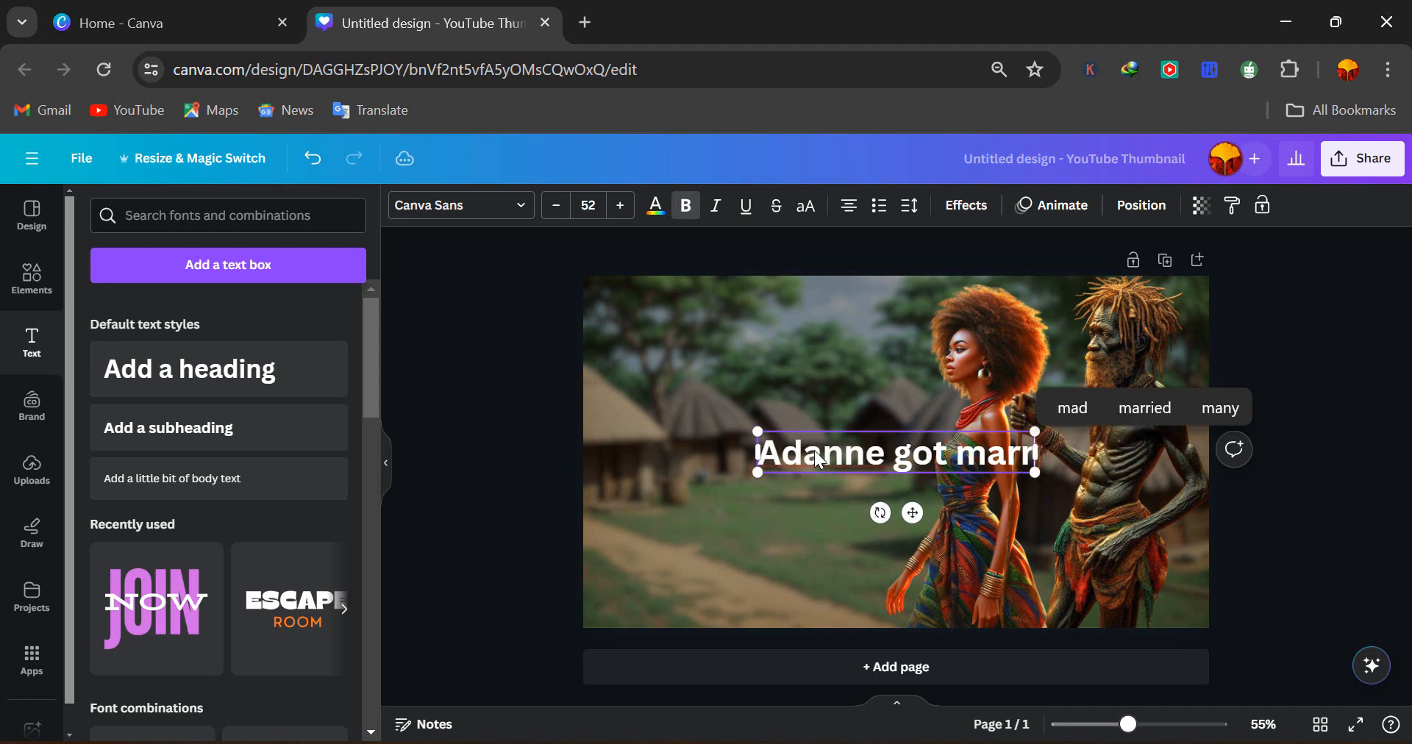
pyautogui.write('ed to')
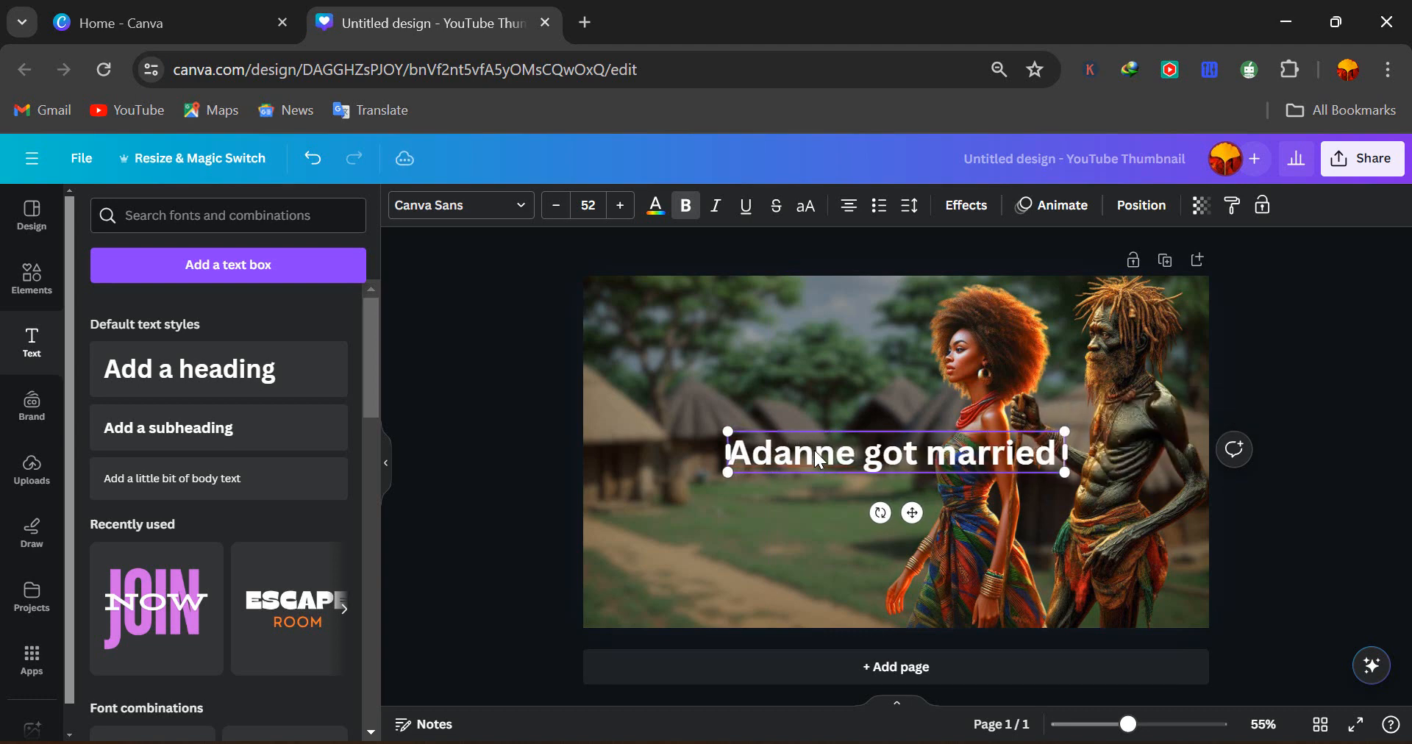
pyautogui.write('e')
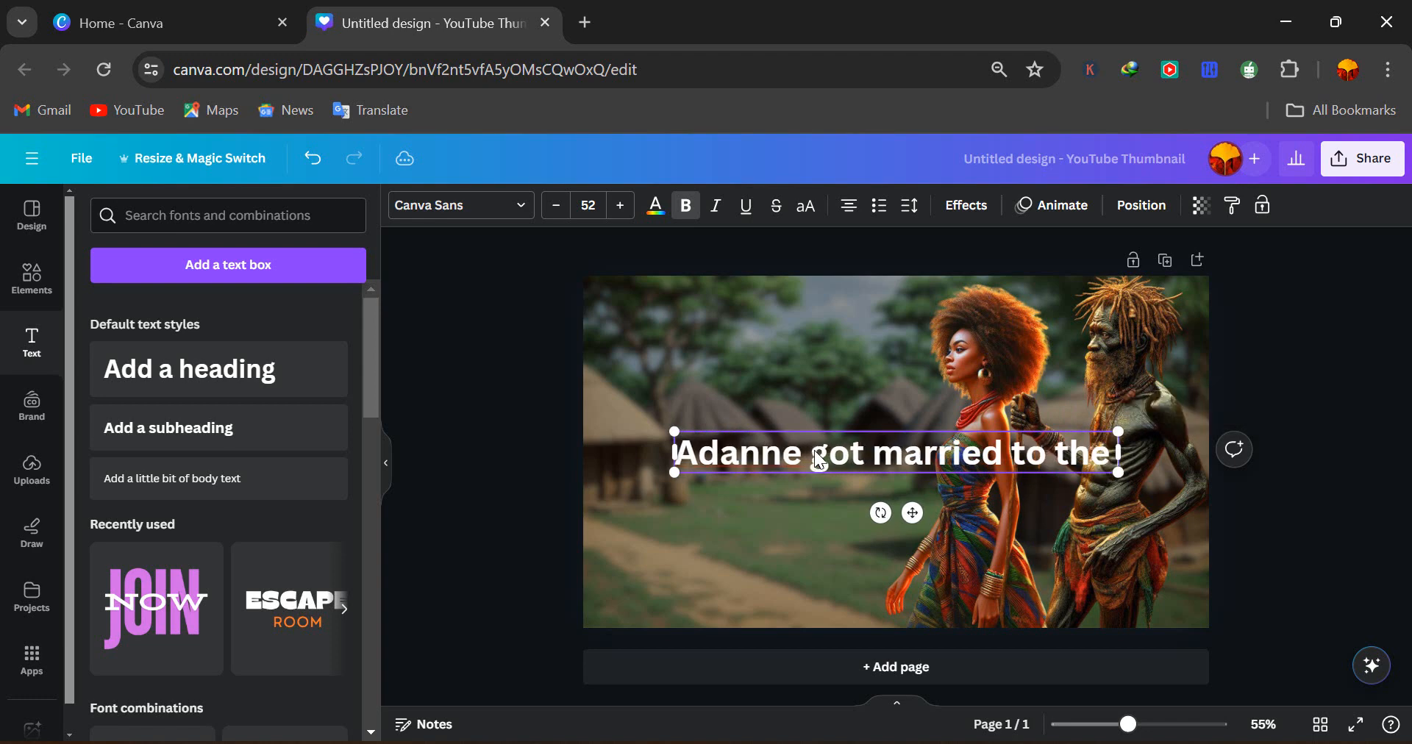
pyautogui.write(' Mad M')
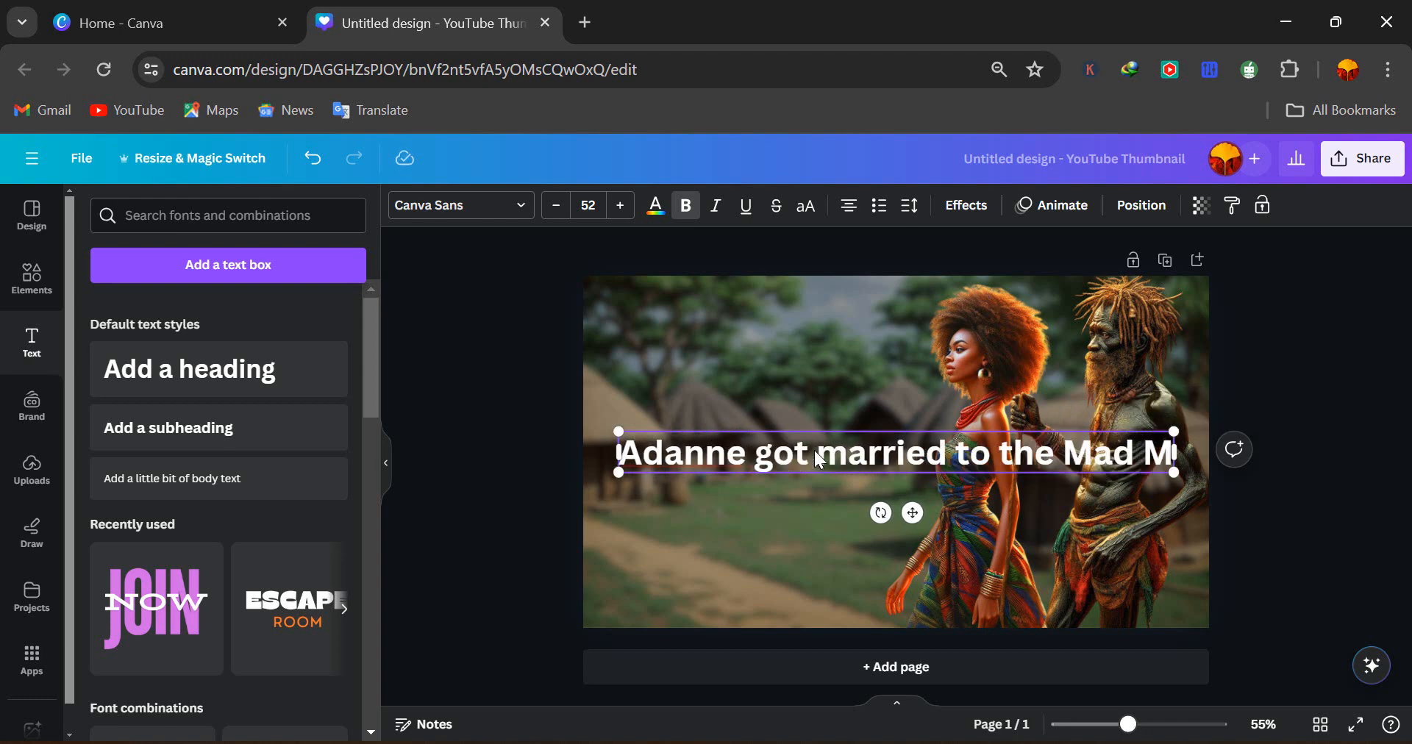
pyautogui.write('an')
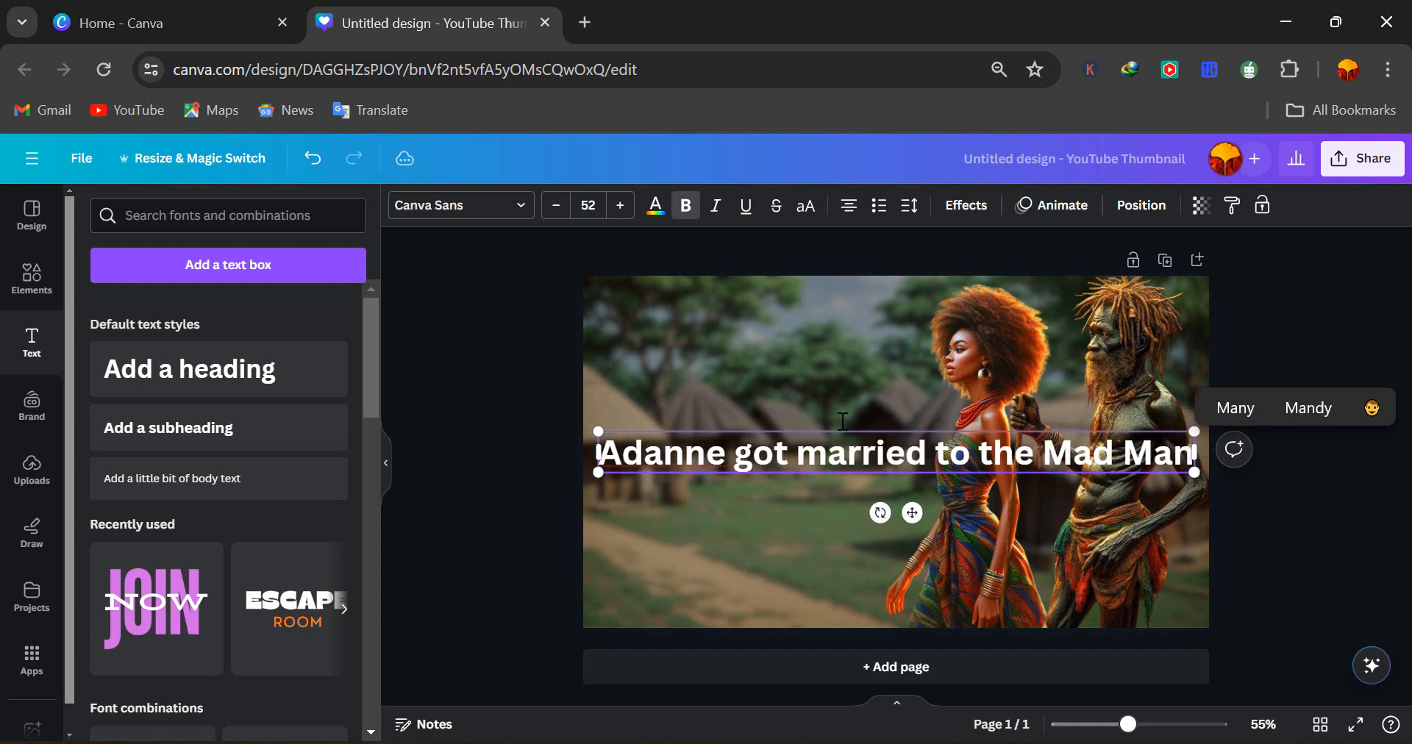
# Break the heading into three lines after "got" and "the", and reposition it over the left side of the image
pyautogui.click(514, 320)
pyautogui.moveTo(662, 461); pyautogui.dragTo(783, 392)
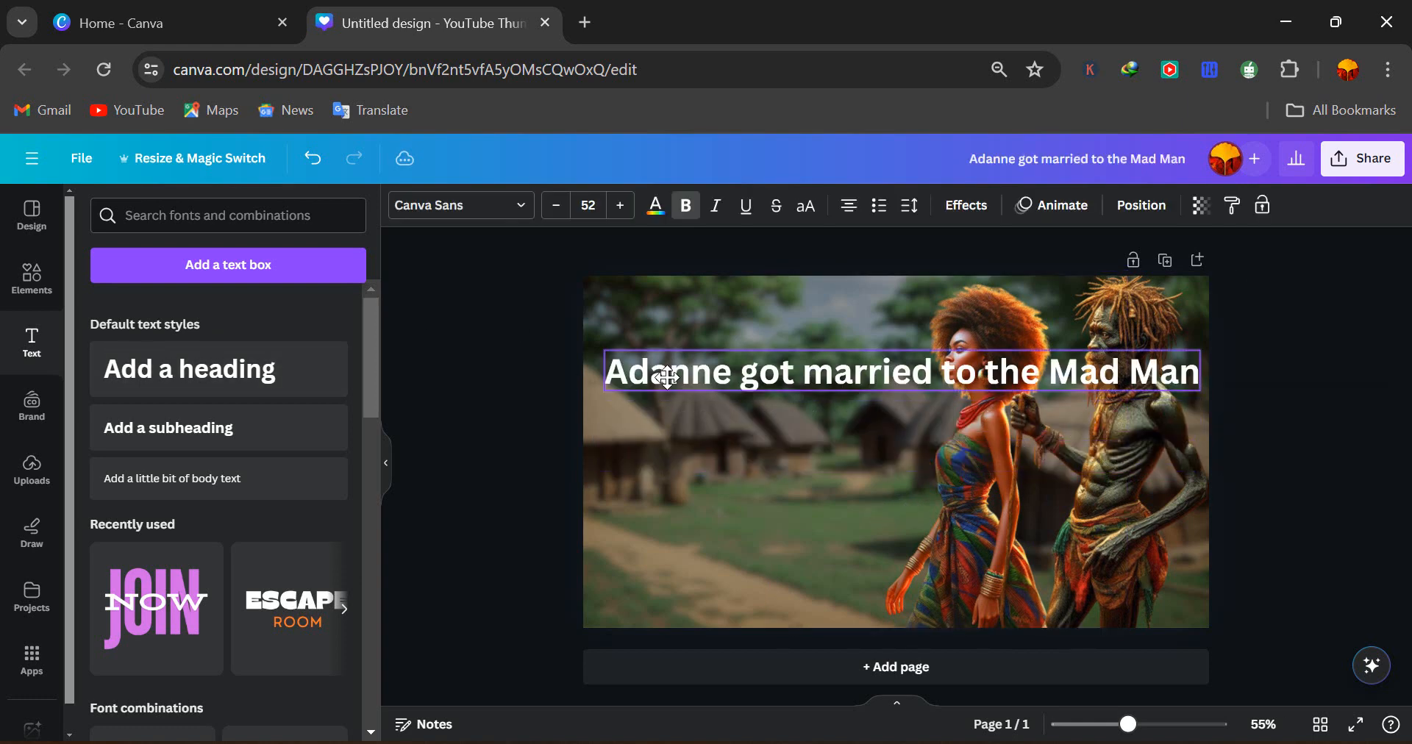
pyautogui.doubleClick(807, 375)
pyautogui.click(807, 375)
pyautogui.press('Return')
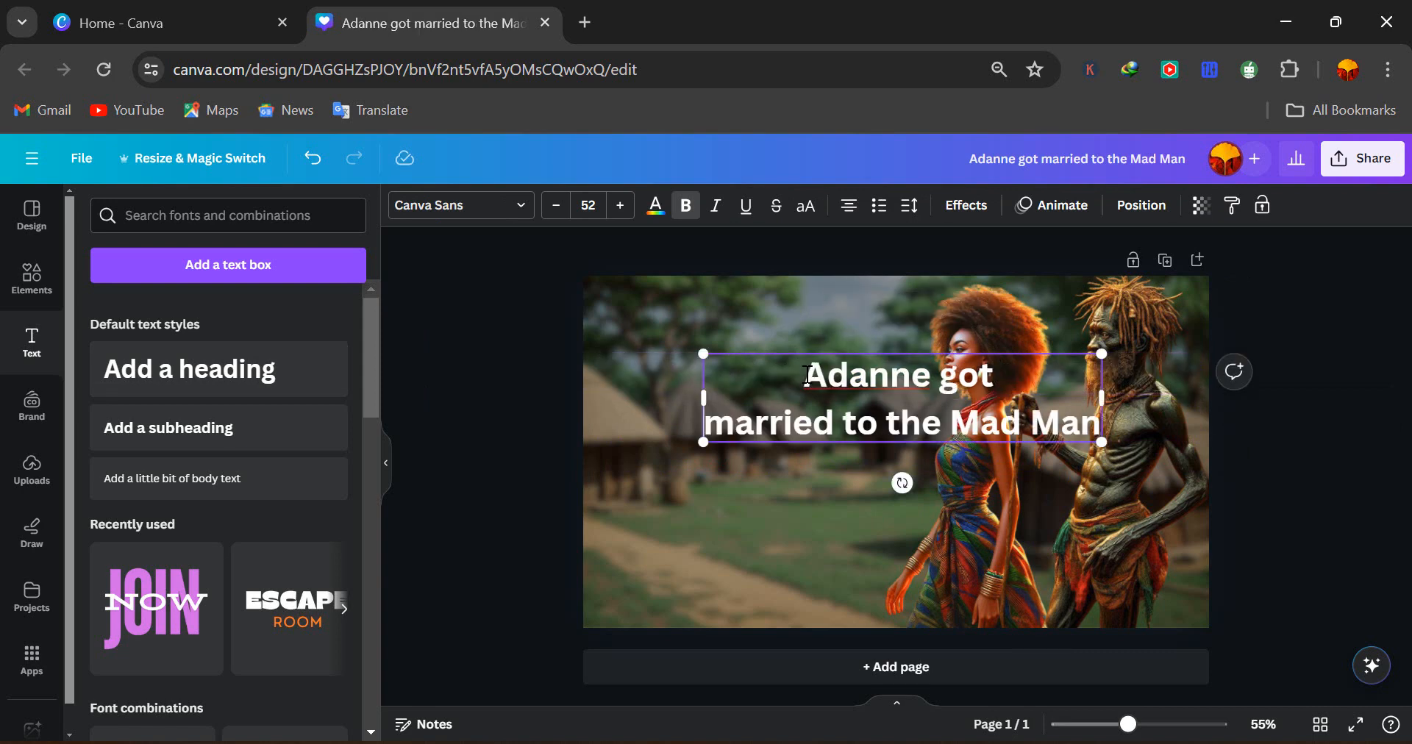
pyautogui.click(949, 425)
pyautogui.press('Return')
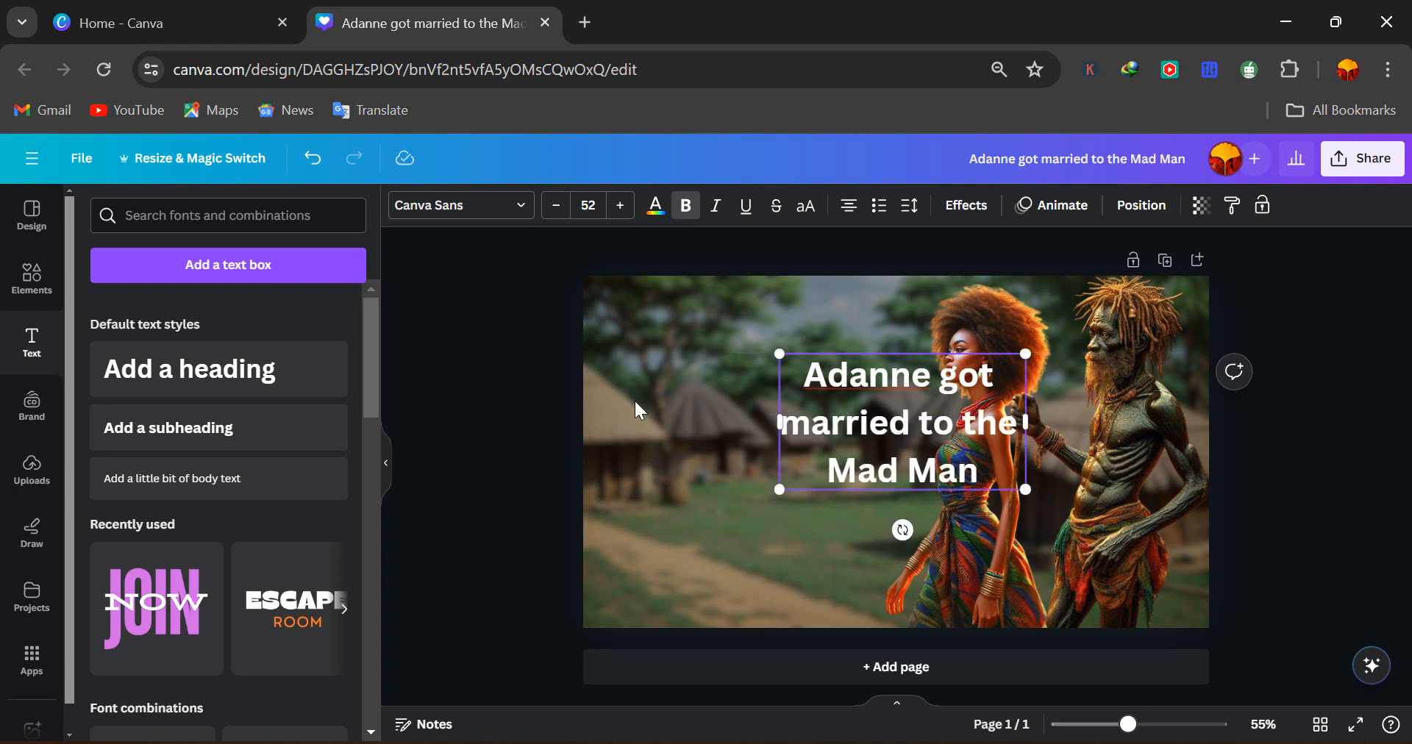
pyautogui.click(477, 434)
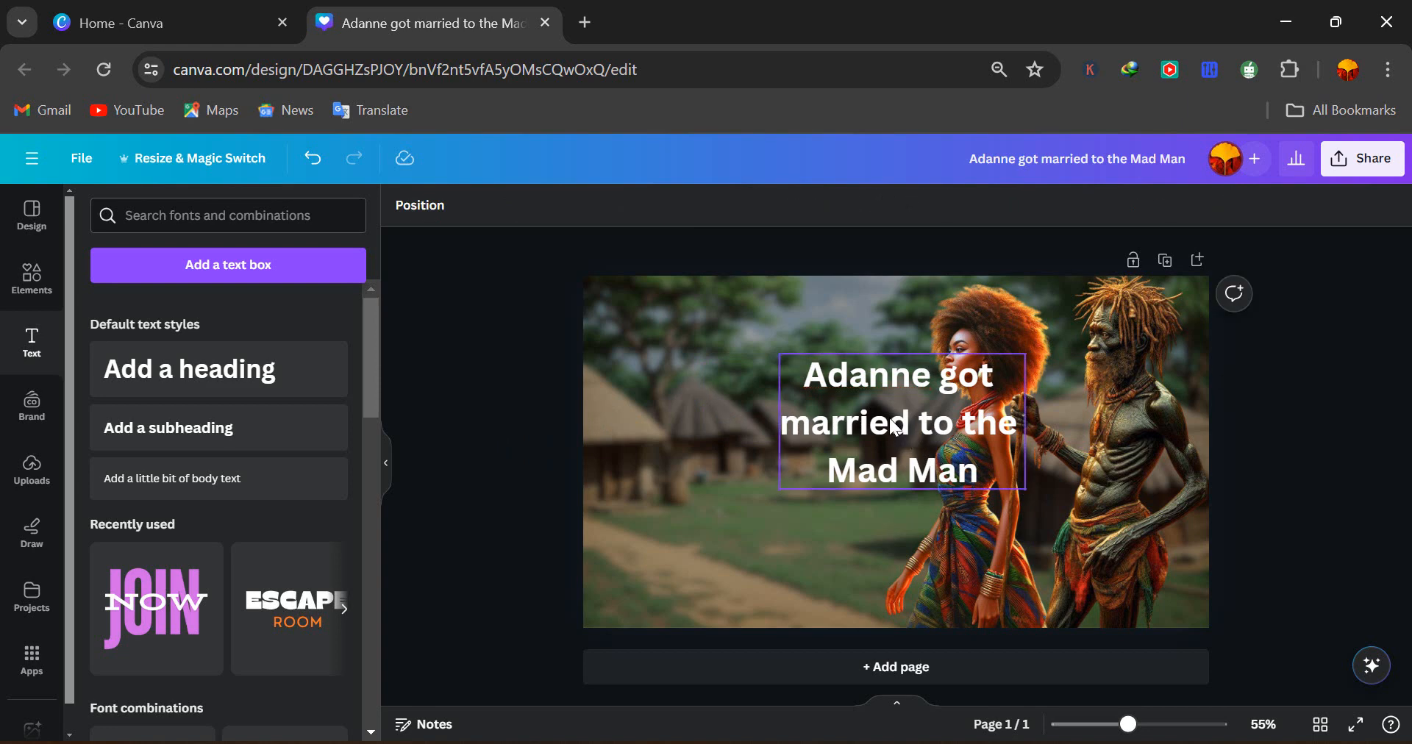
pyautogui.moveTo(895, 430); pyautogui.dragTo(729, 438)
# Apply the Outline text effect to the heading with a black outline colour and increased thickness
pyautogui.click(975, 209)
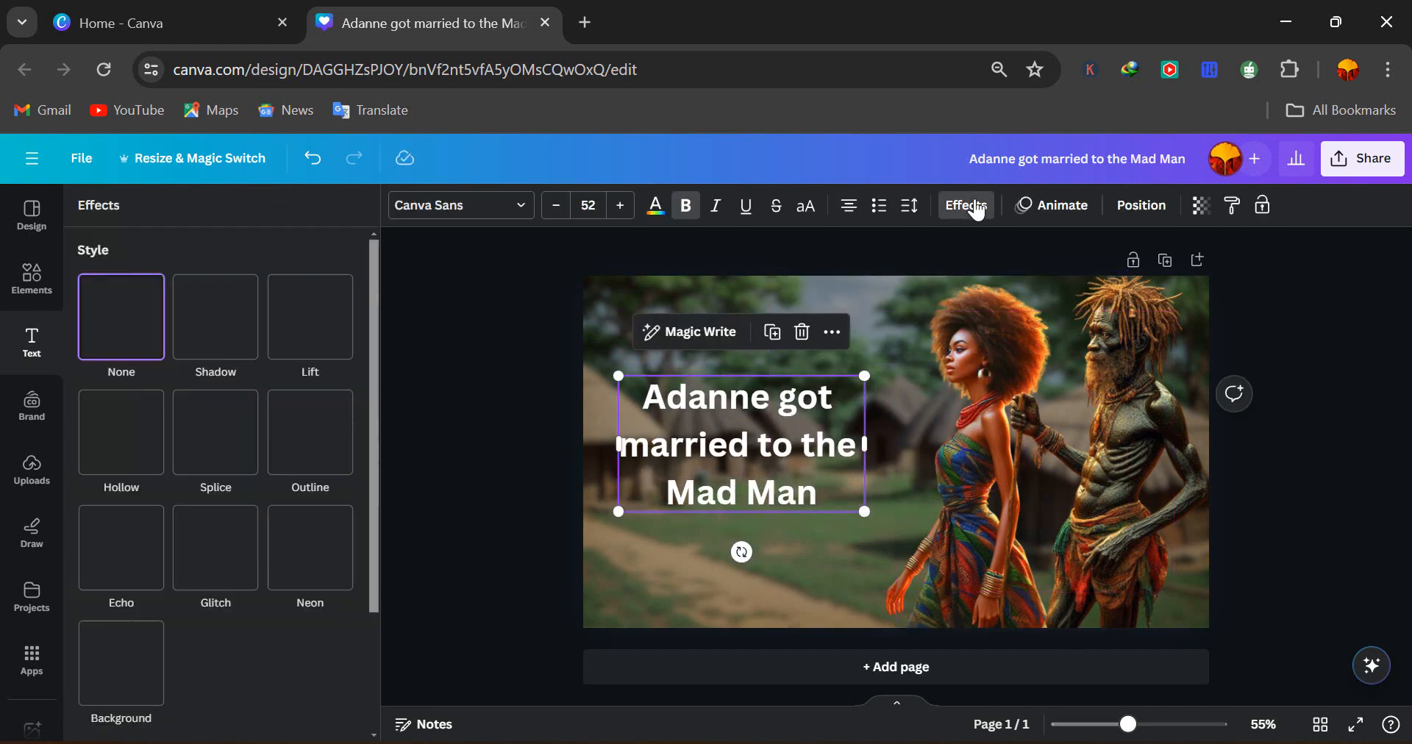
pyautogui.click(304, 457)
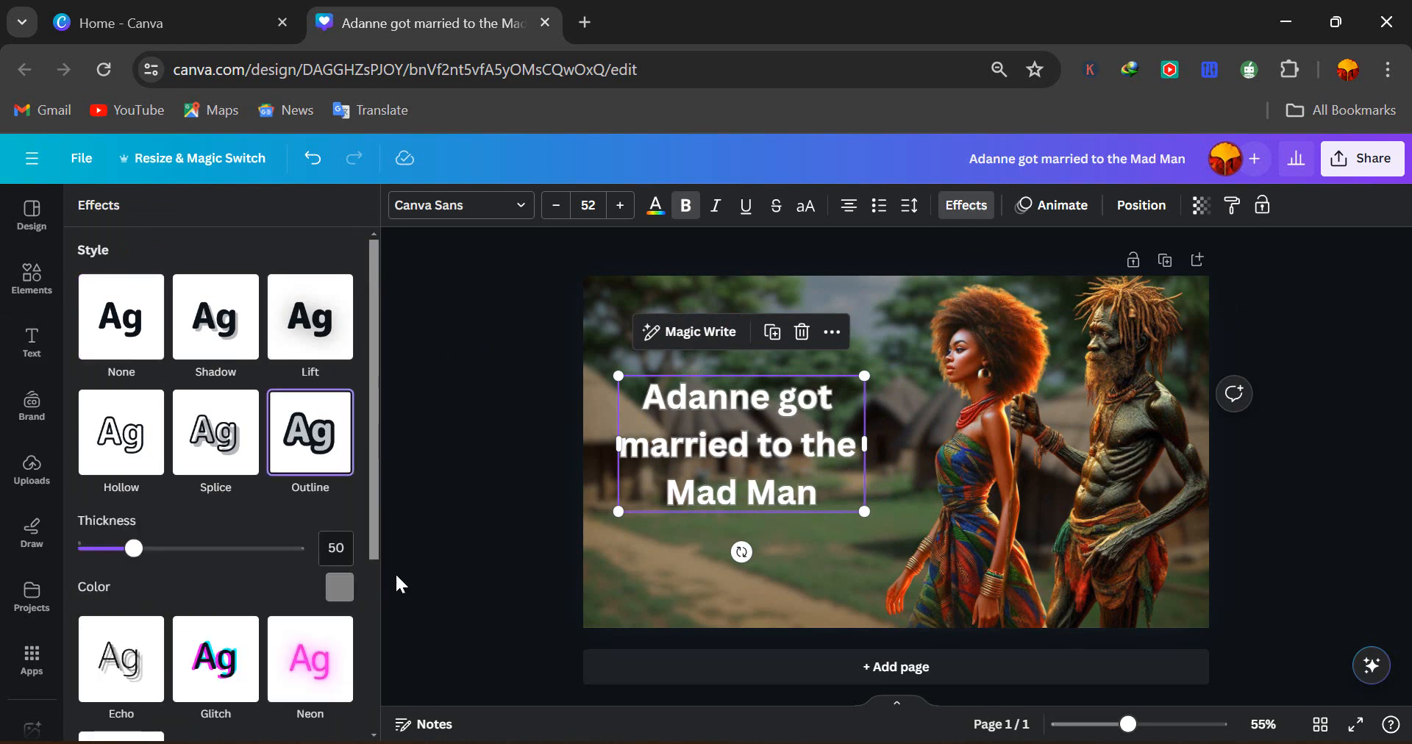
pyautogui.click(337, 593)
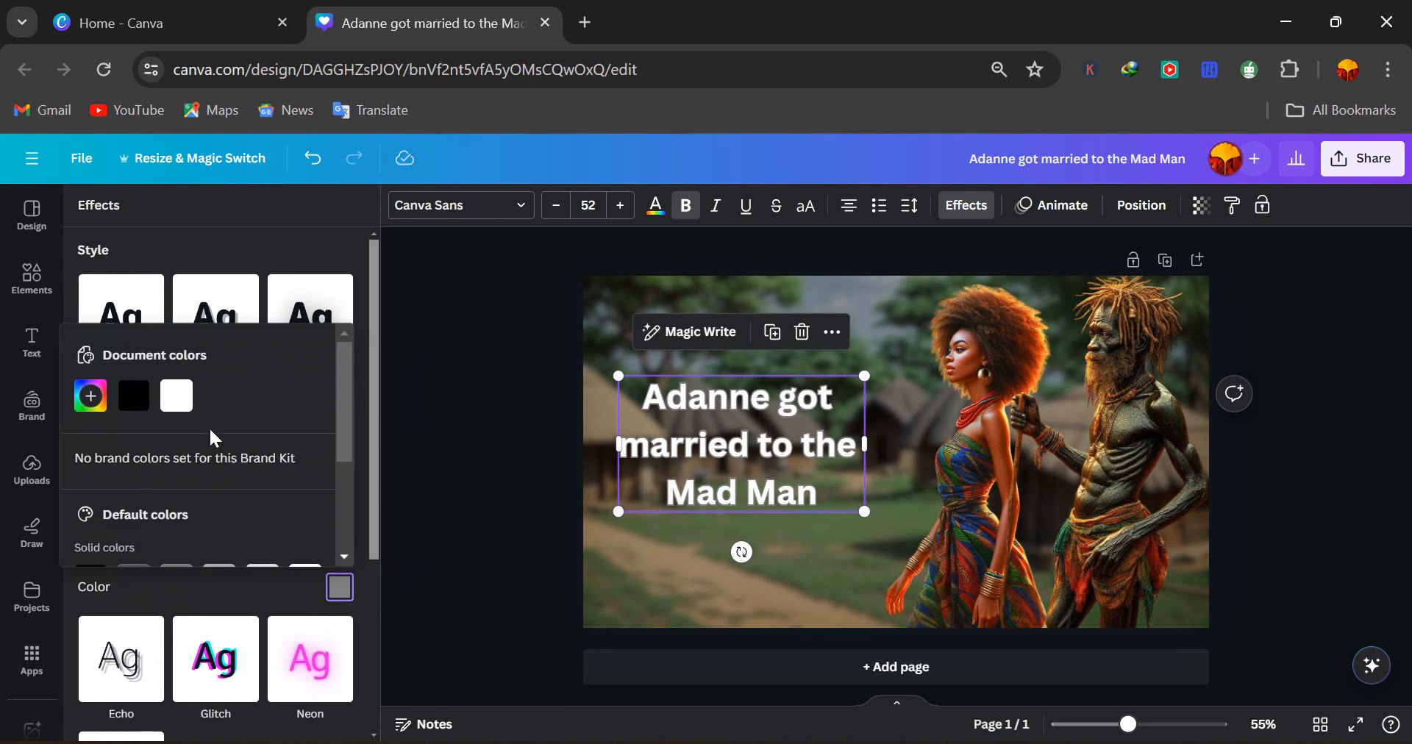
pyautogui.click(135, 414)
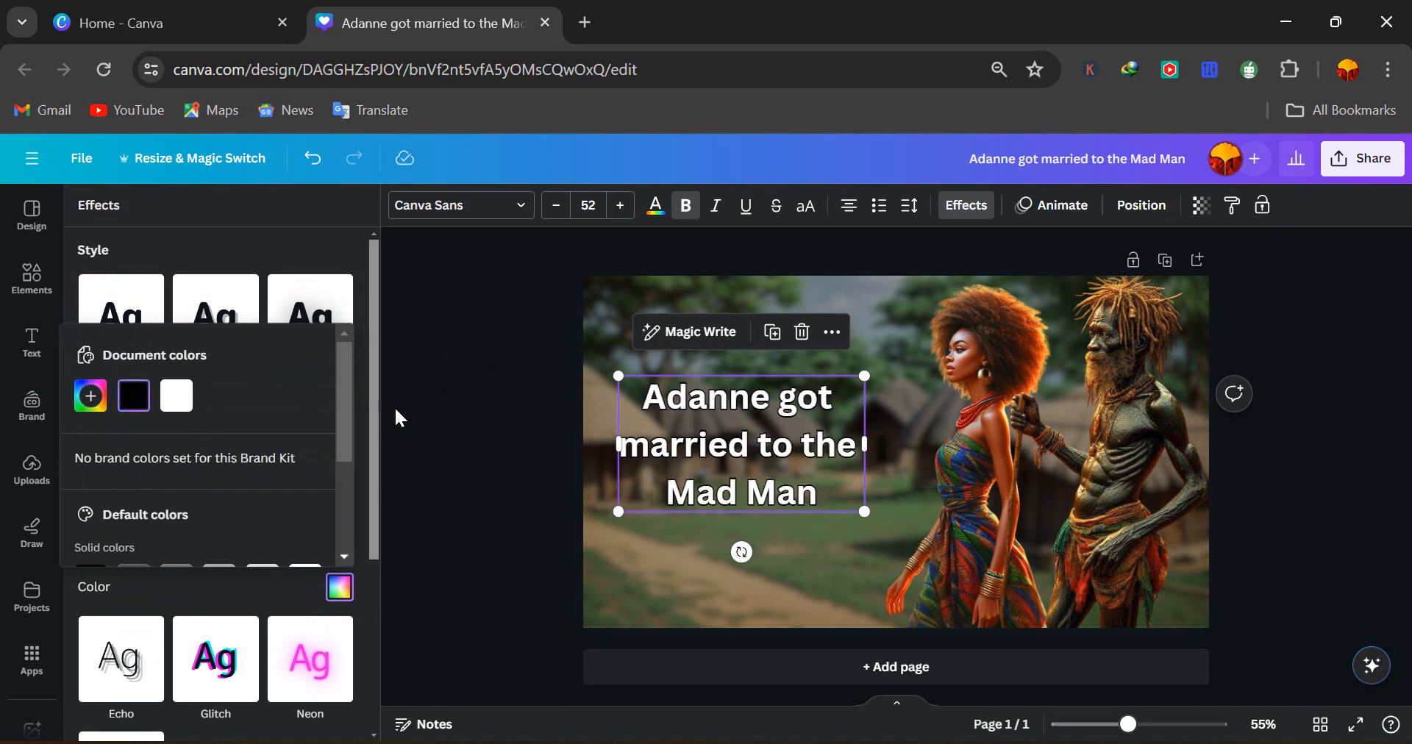
pyautogui.click(260, 241)
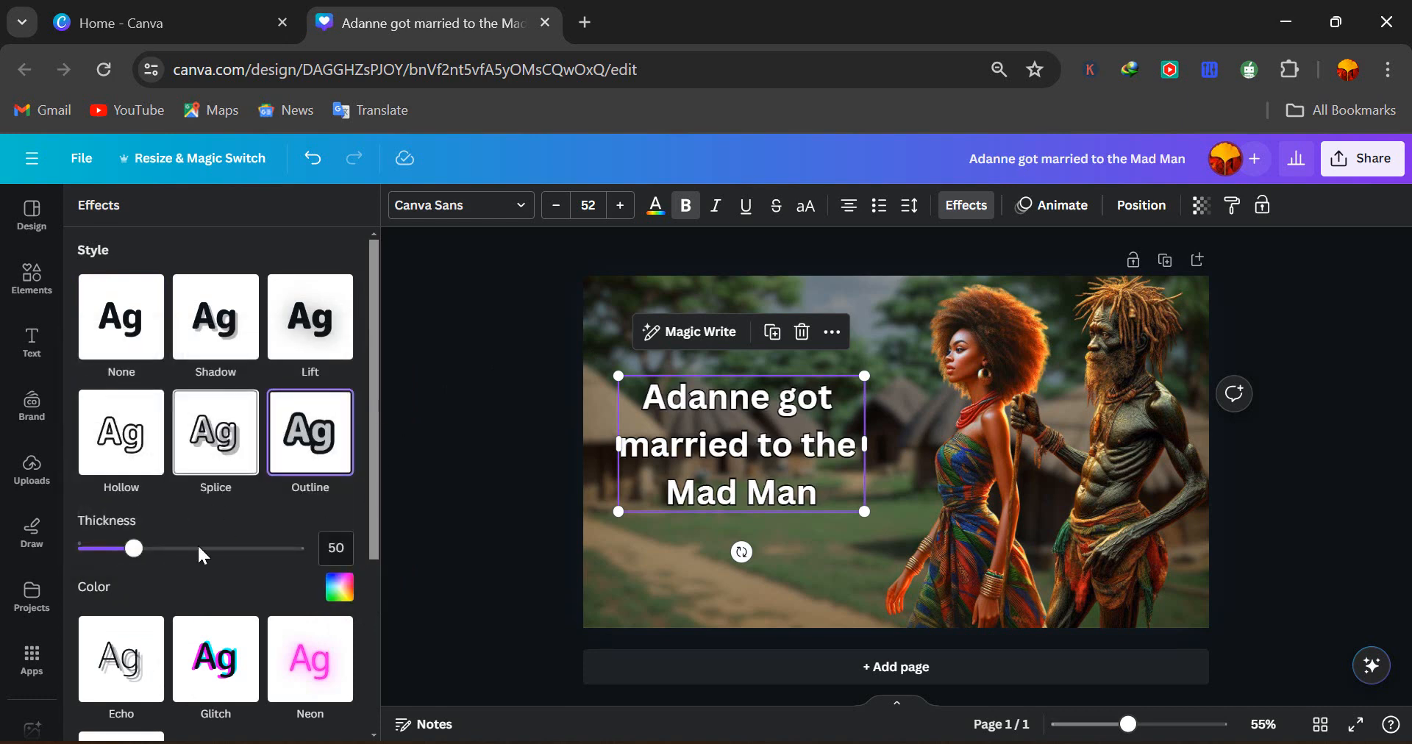
pyautogui.moveTo(135, 553); pyautogui.dragTo(243, 553)
pyautogui.click(981, 516)
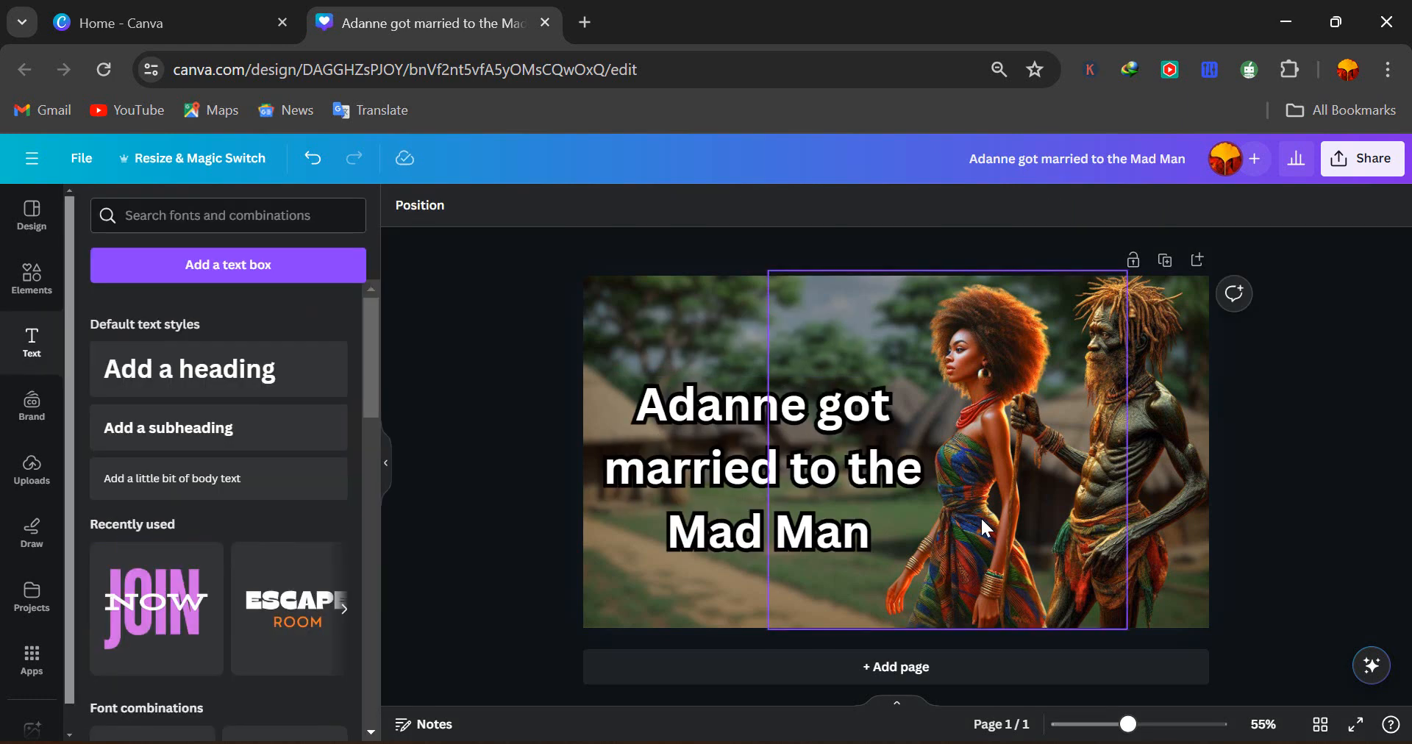